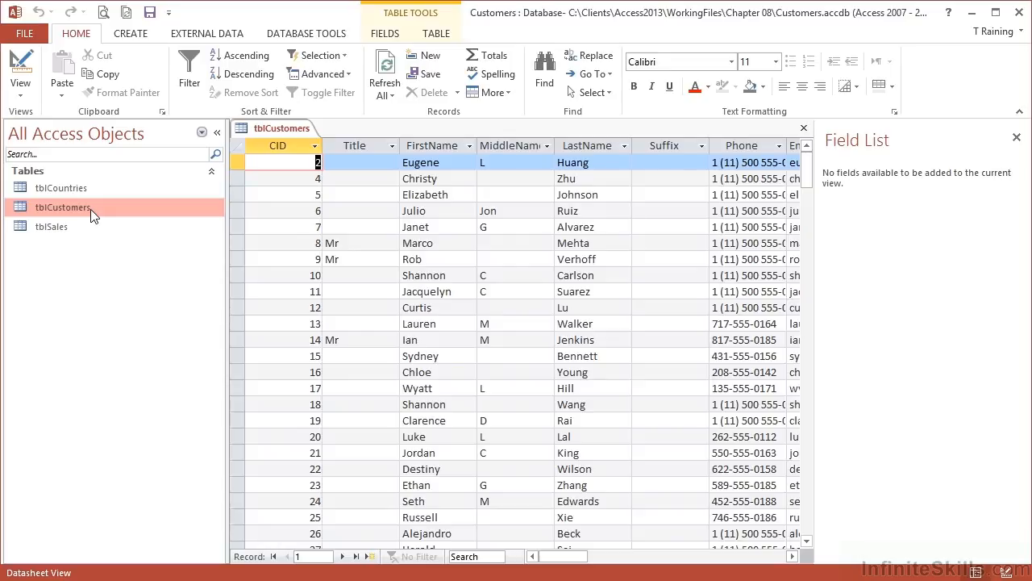
Close the Field List and review the first tblCustomers record's fields from Title across to the home owner field.
{"action": "left_click", "coordinate": [1016, 139]}
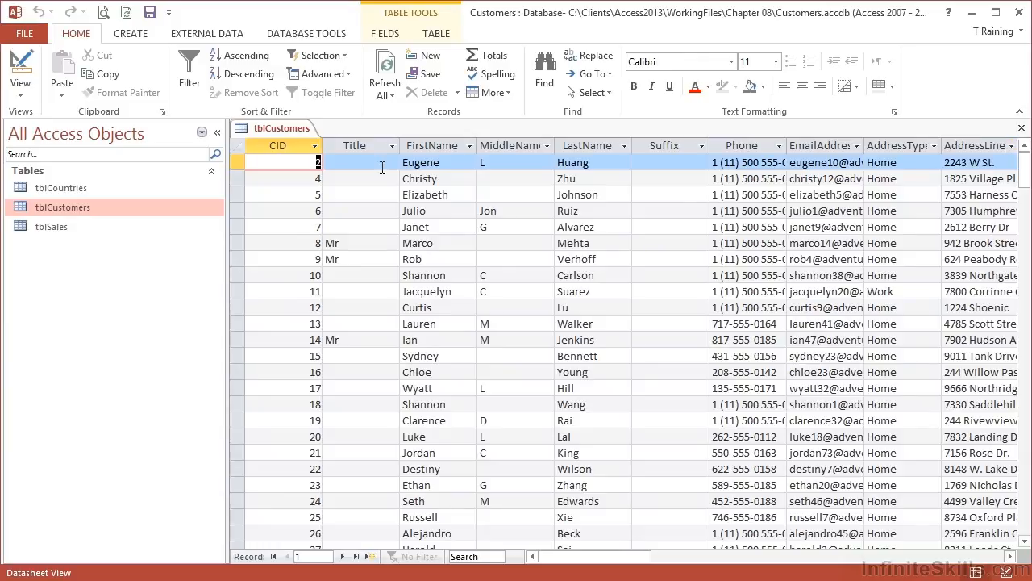
{"action": "left_click", "coordinate": [382, 167]}
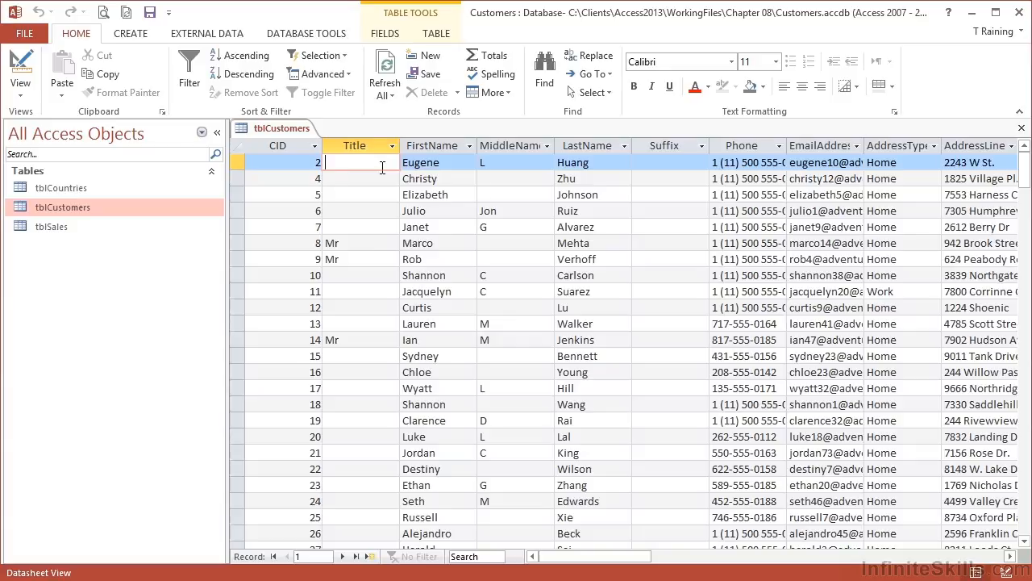
{"action": "key", "text": "Tab"}
{"action": "key", "text": "Tab"}
{"action": "key", "text": "Tab"}
{"action": "key", "text": "Tab"}
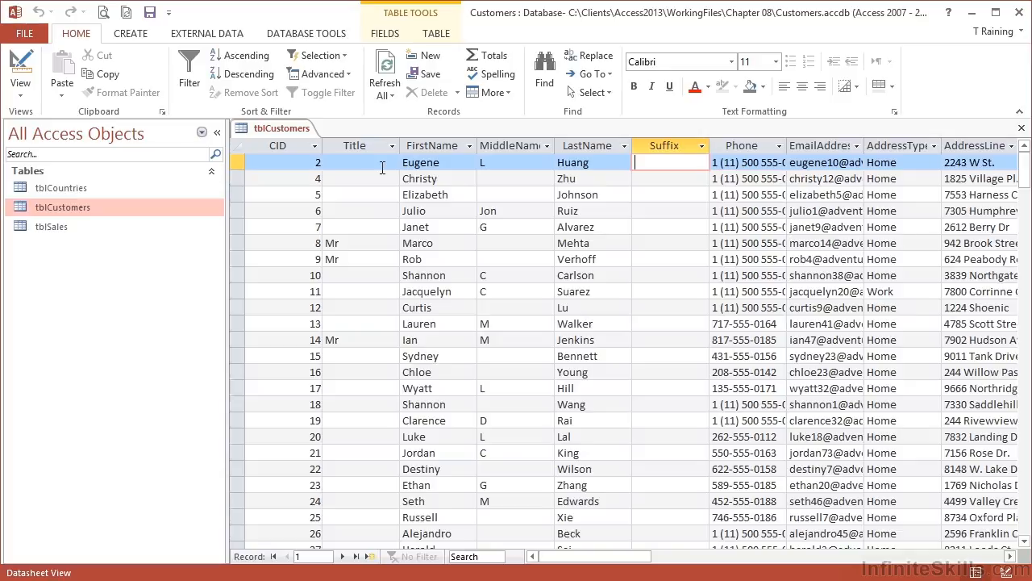
{"action": "key", "text": "Tab"}
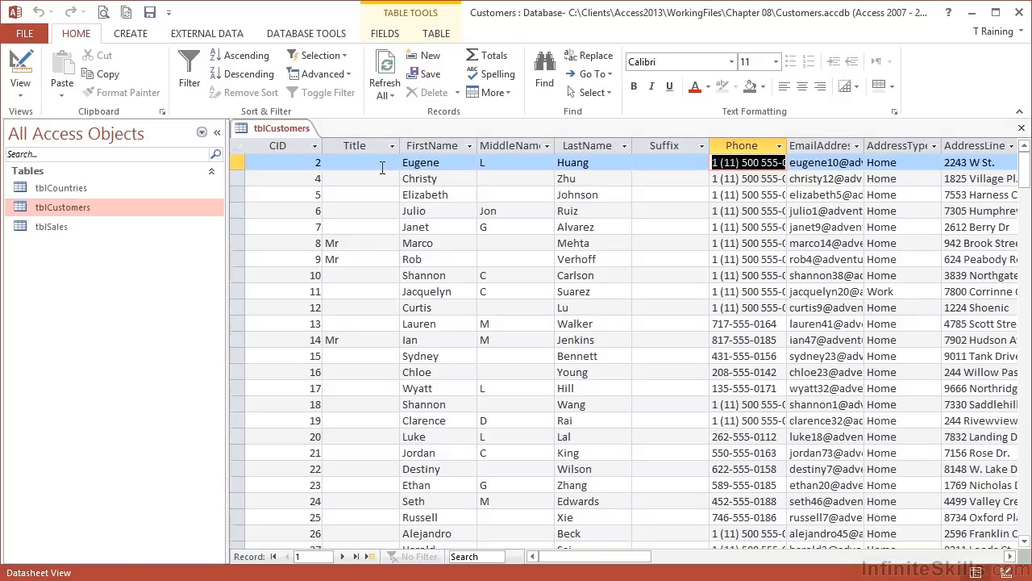
{"action": "key", "text": "Tab"}
{"action": "key", "text": "Tab"}
{"action": "key", "text": "Tab"}
{"action": "key", "text": "Tab"}
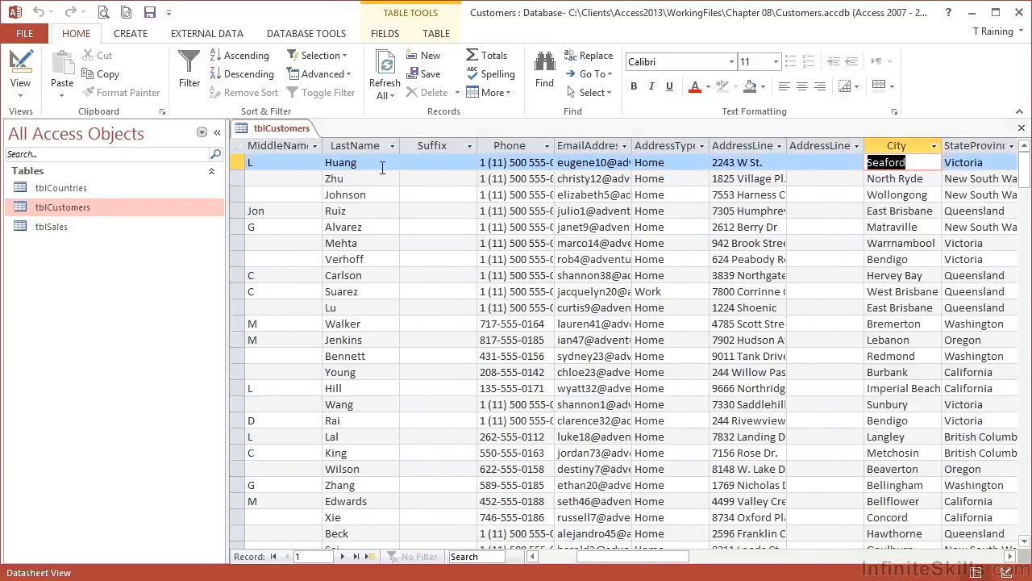
{"action": "key", "text": "Tab"}
{"action": "key", "text": "Tab"}
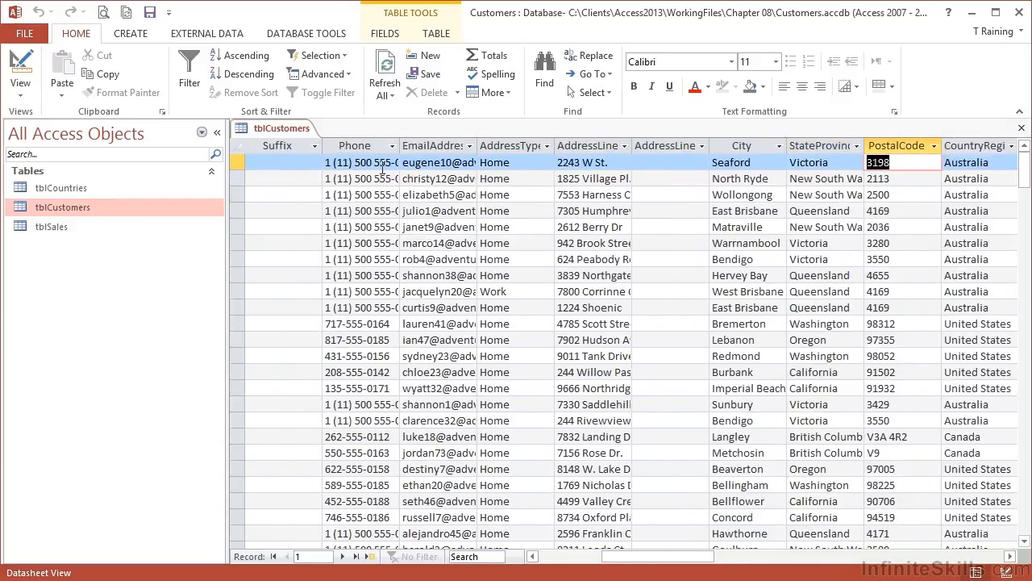
{"action": "key", "text": "Tab"}
{"action": "key", "text": "Tab"}
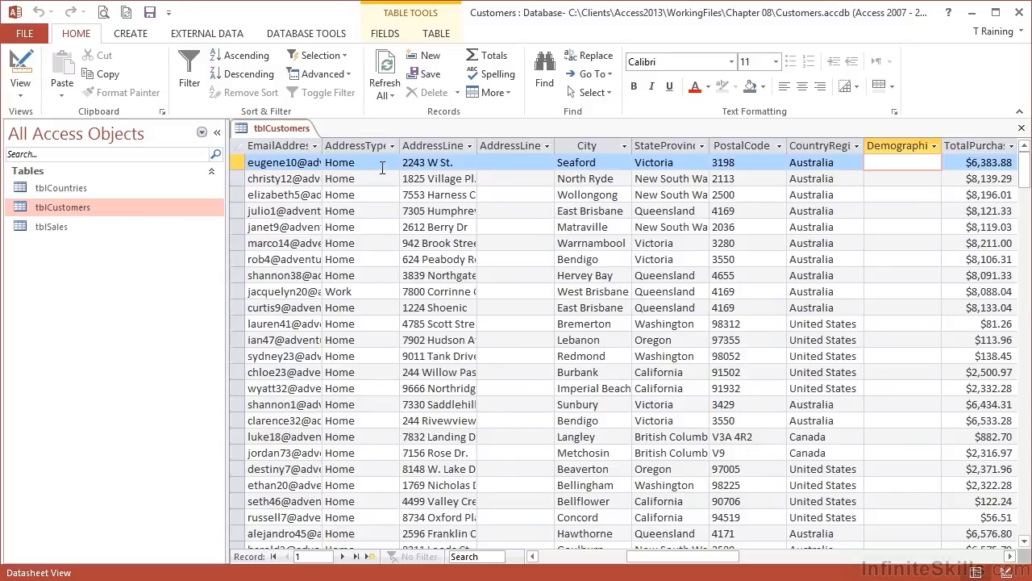
{"action": "key", "text": "Tab"}
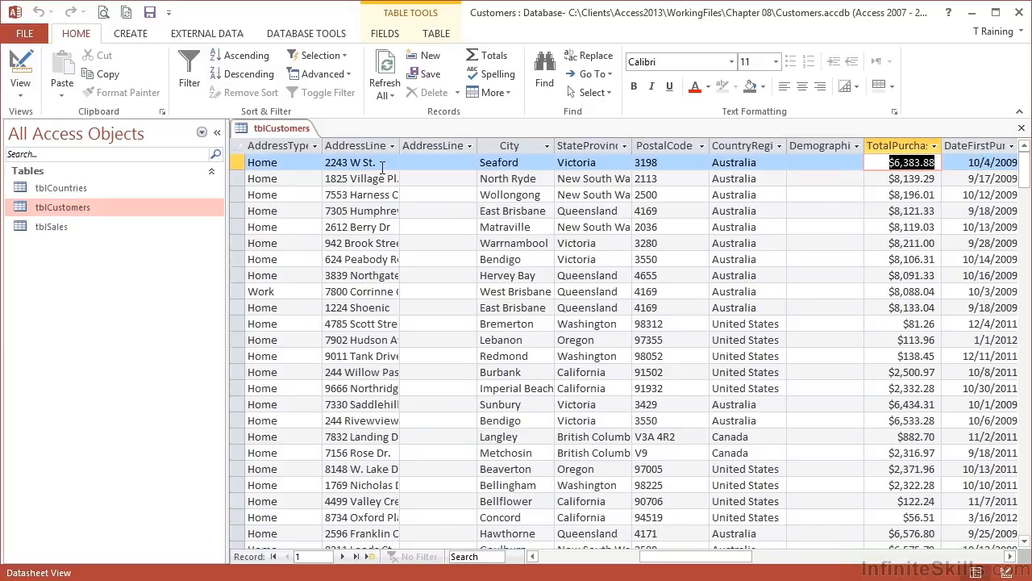
{"action": "key", "text": "Tab"}
{"action": "key", "text": "Tab"}
{"action": "key", "text": "Tab"}
{"action": "key", "text": "Tab"}
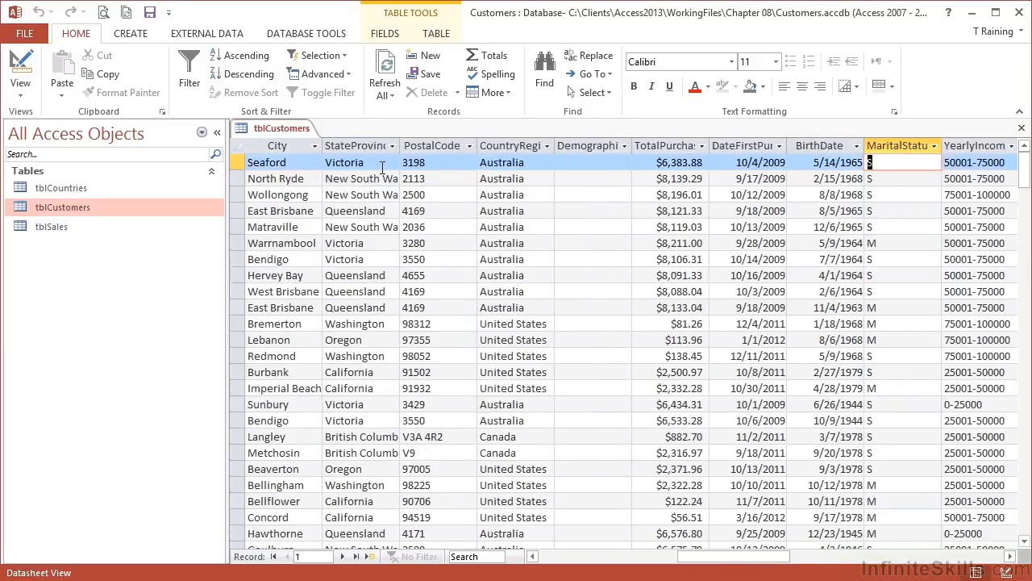
{"action": "key", "text": "Tab"}
{"action": "key", "text": "Tab"}
{"action": "key", "text": "Tab"}
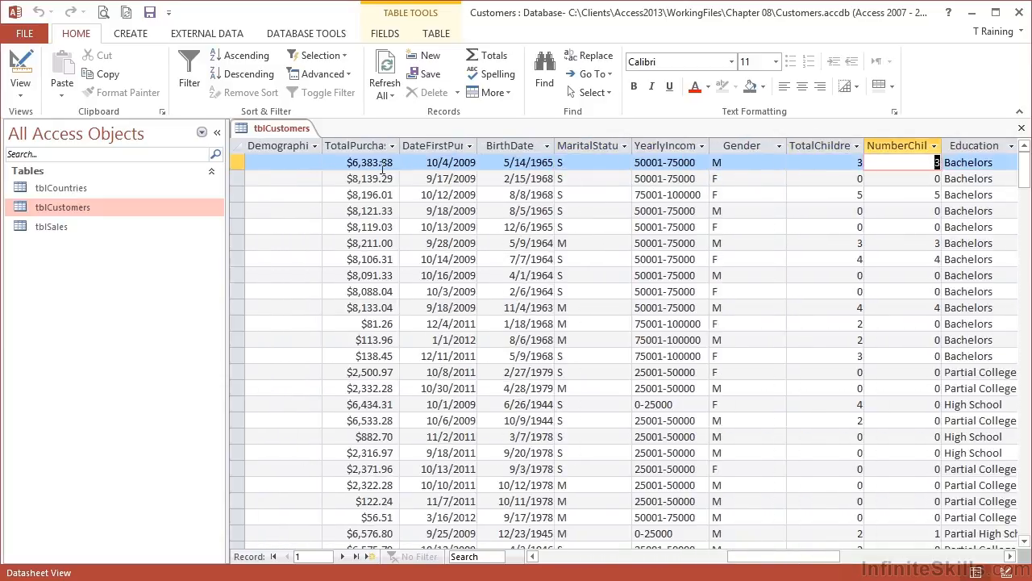
{"action": "key", "text": "Tab"}
{"action": "key", "text": "Tab"}
{"action": "key", "text": "Tab"}
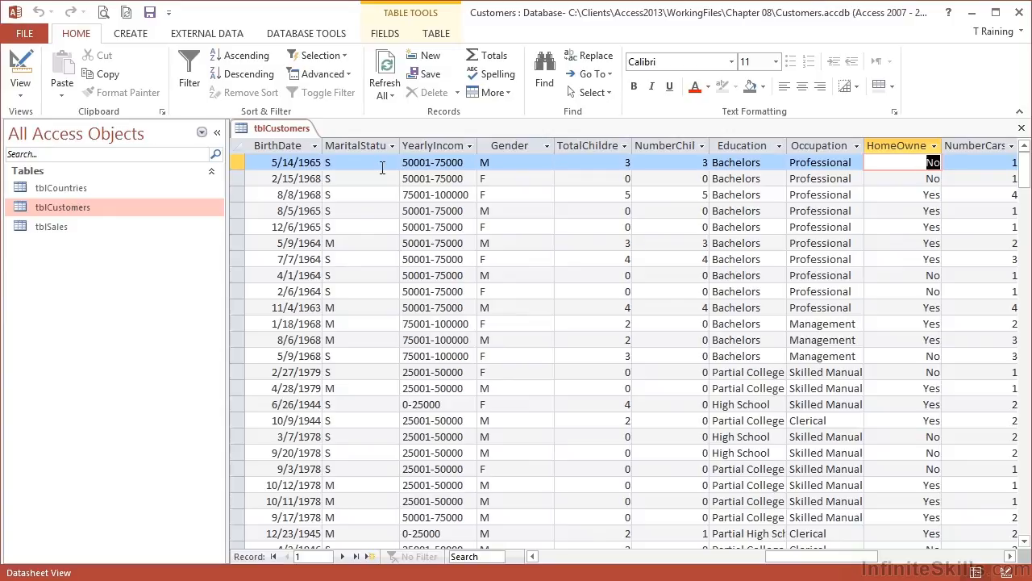
Go back through the record's fields from Occupation to marital status, examining them for repeated values, ending on yearly income.
{"action": "key", "text": "shift+Tab"}
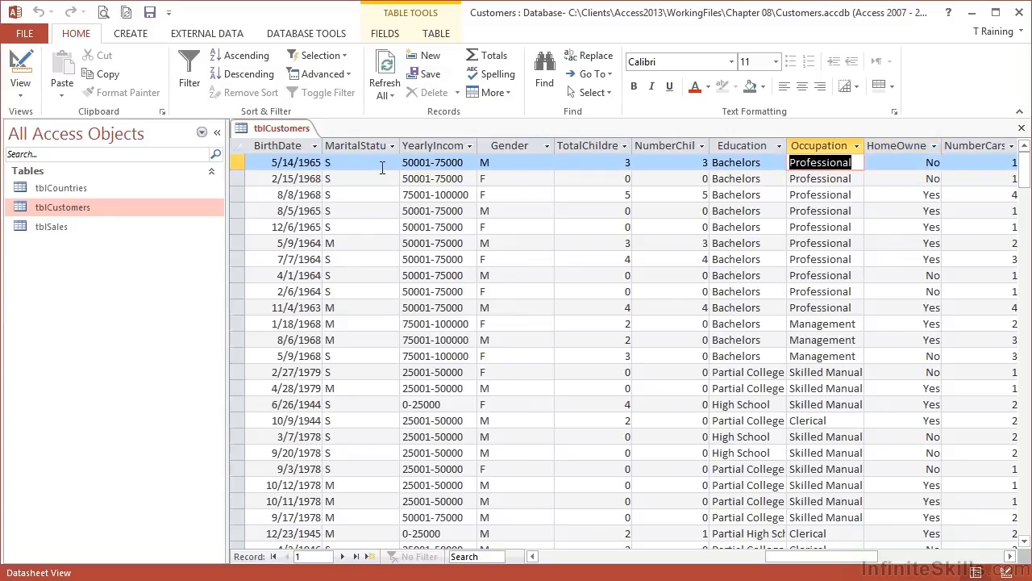
{"action": "key", "text": "shift+Tab"}
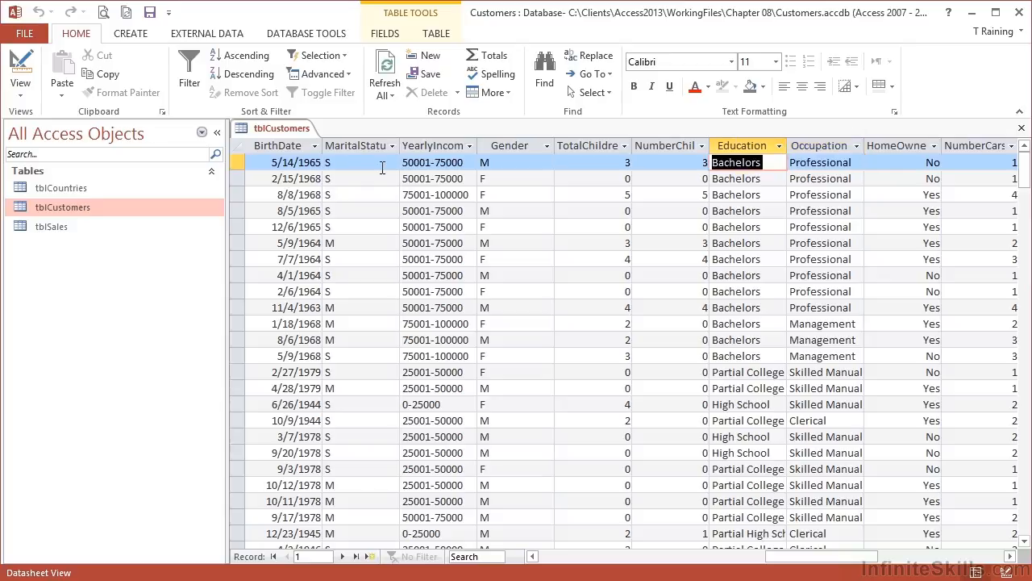
{"action": "key", "text": "shift+Tab"}
{"action": "key", "text": "shift+Tab"}
{"action": "key", "text": "shift+Tab"}
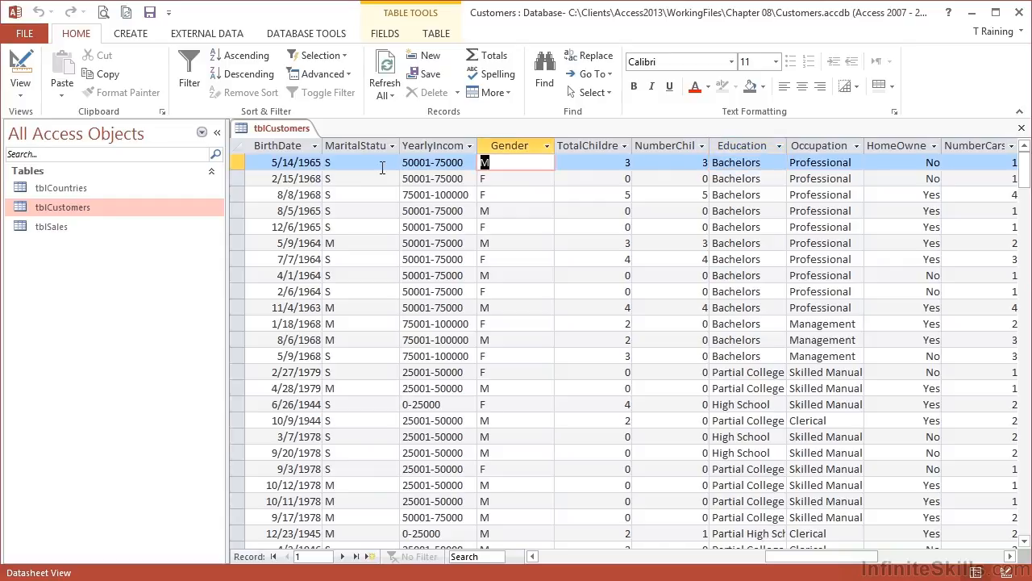
{"action": "key", "text": "shift+Tab"}
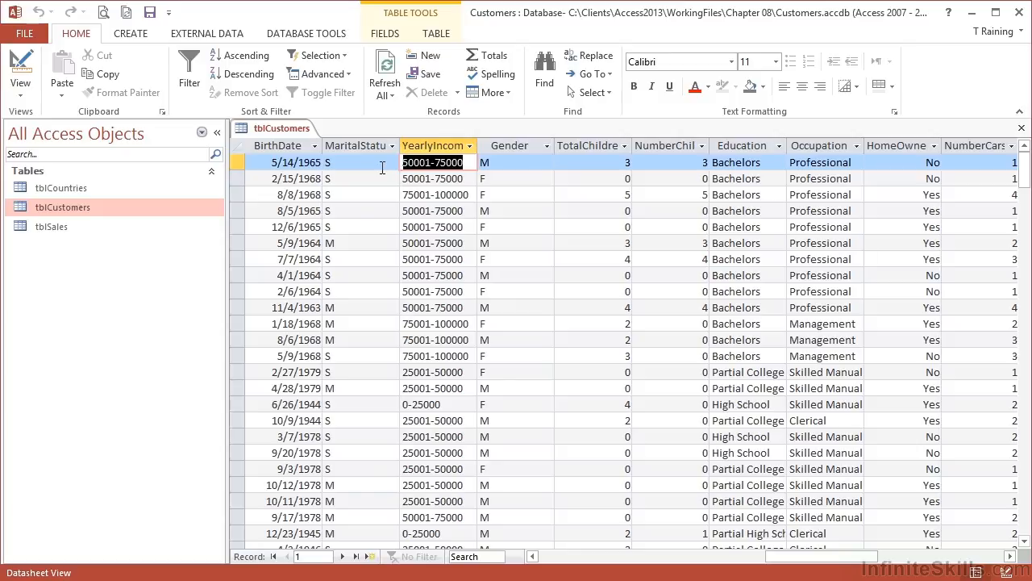
{"action": "key", "text": "shift+Tab"}
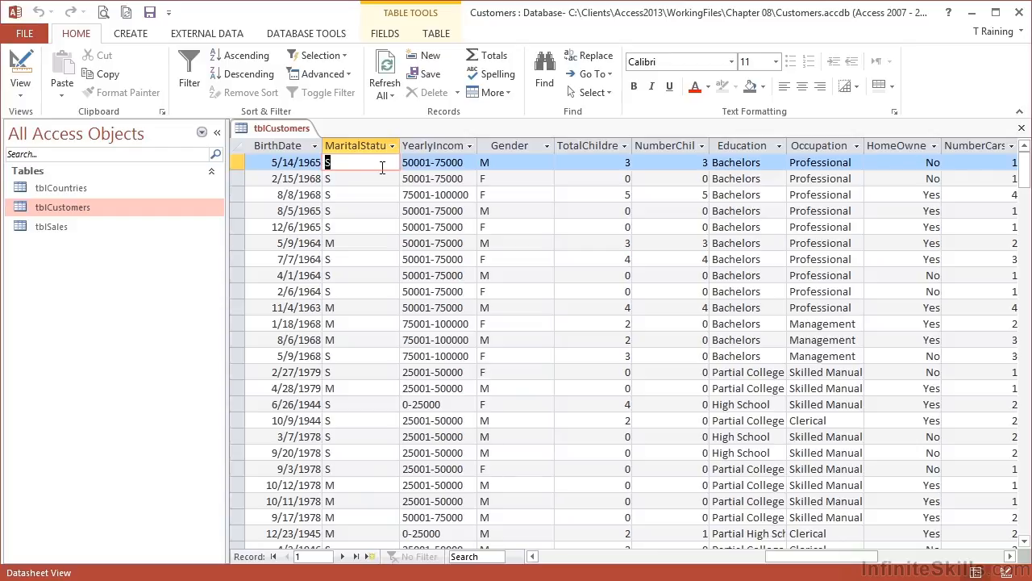
{"action": "key", "text": "Tab"}
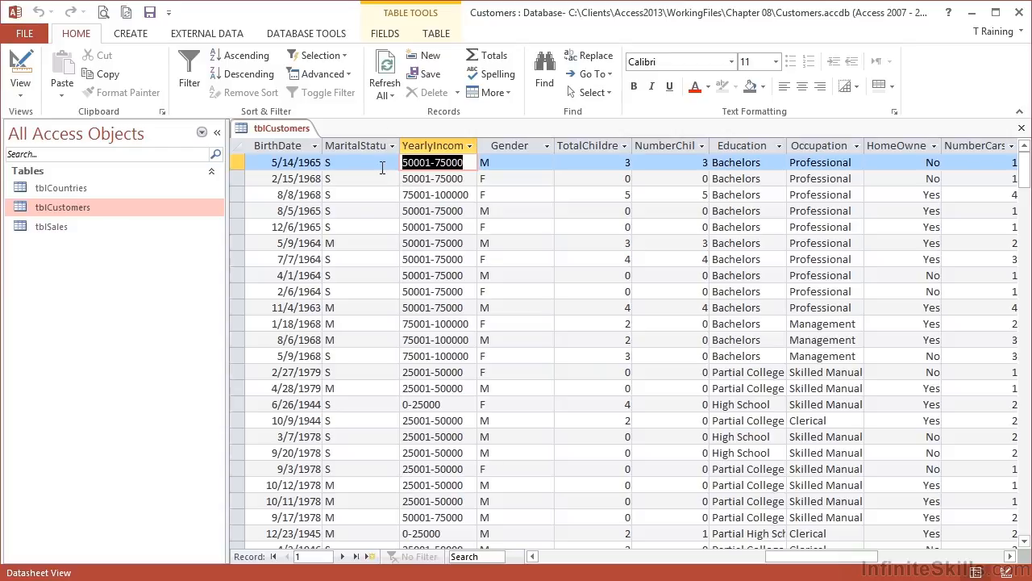
Create a new table in Design view with an AutoNumber field YIid and a Short Text field YILabel.
{"action": "left_click", "coordinate": [140, 35]}
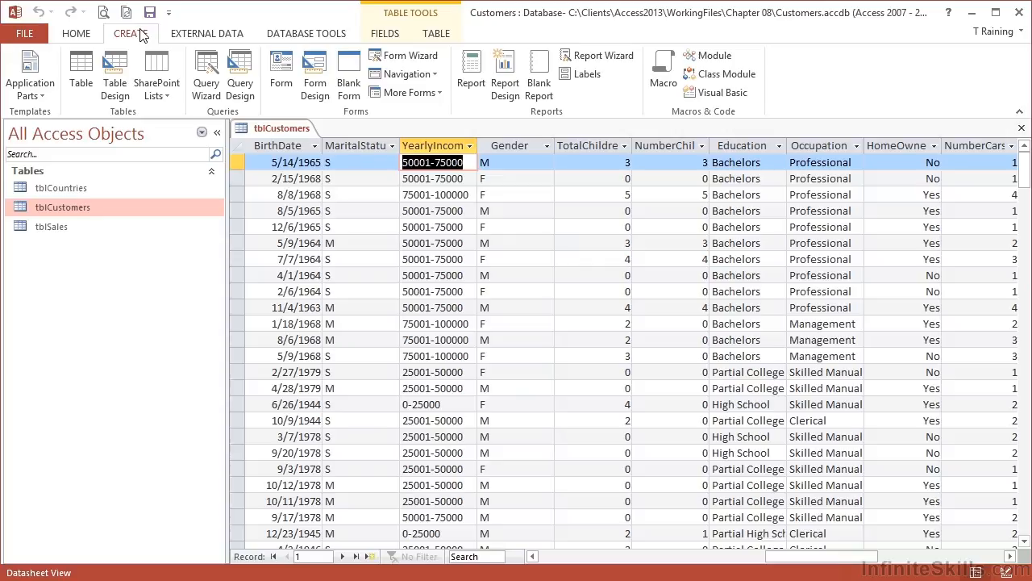
{"action": "left_click", "coordinate": [115, 75]}
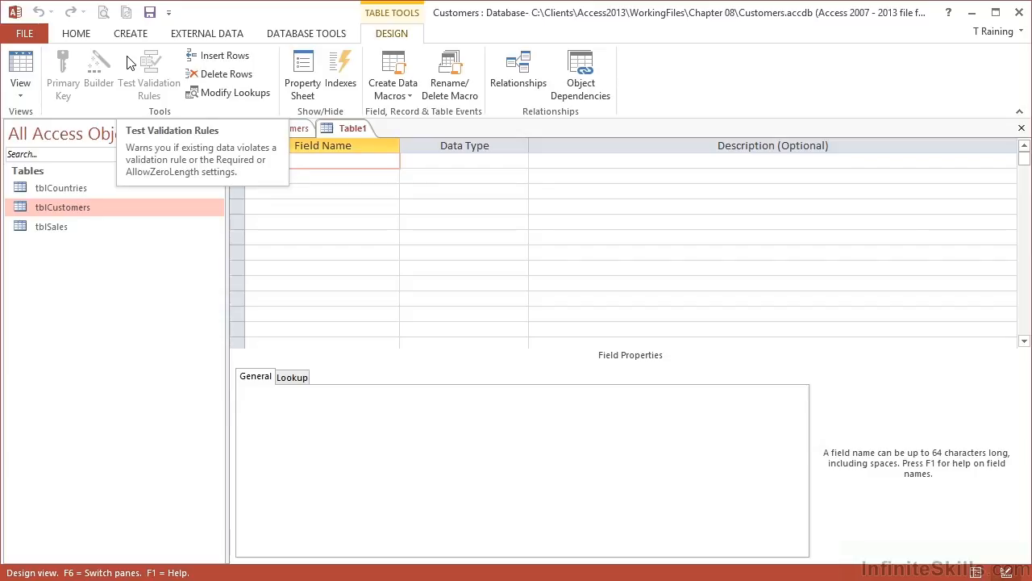
{"action": "type", "text": "Ylid"}
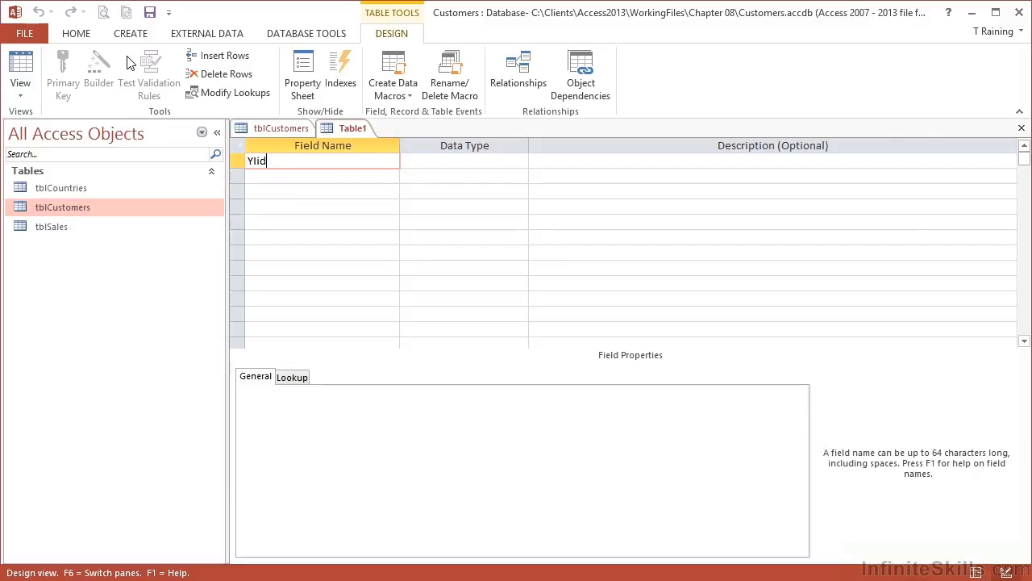
{"action": "key", "text": "Tab"}
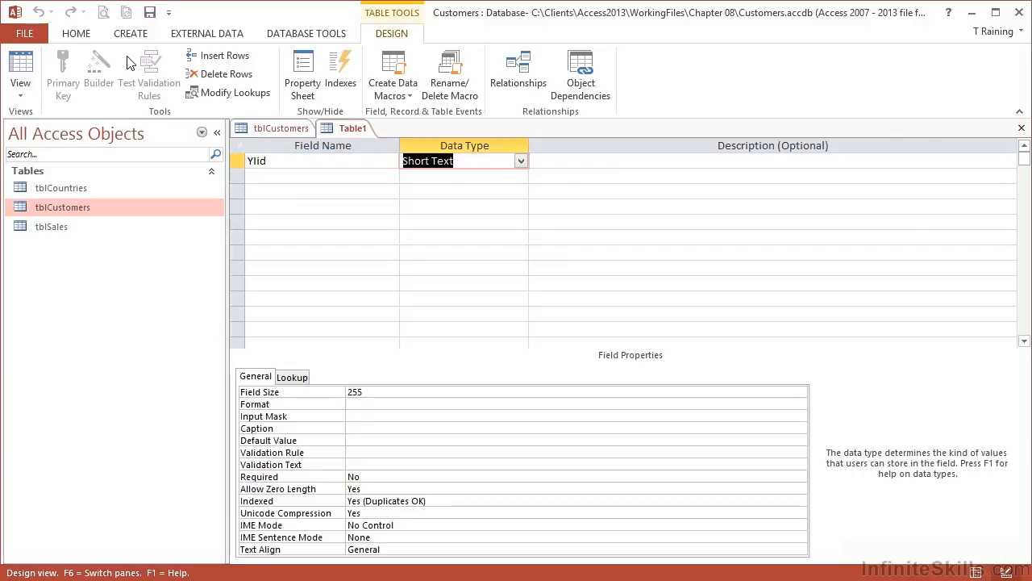
{"action": "type", "text": "a"}
{"action": "key", "text": "Tab"}
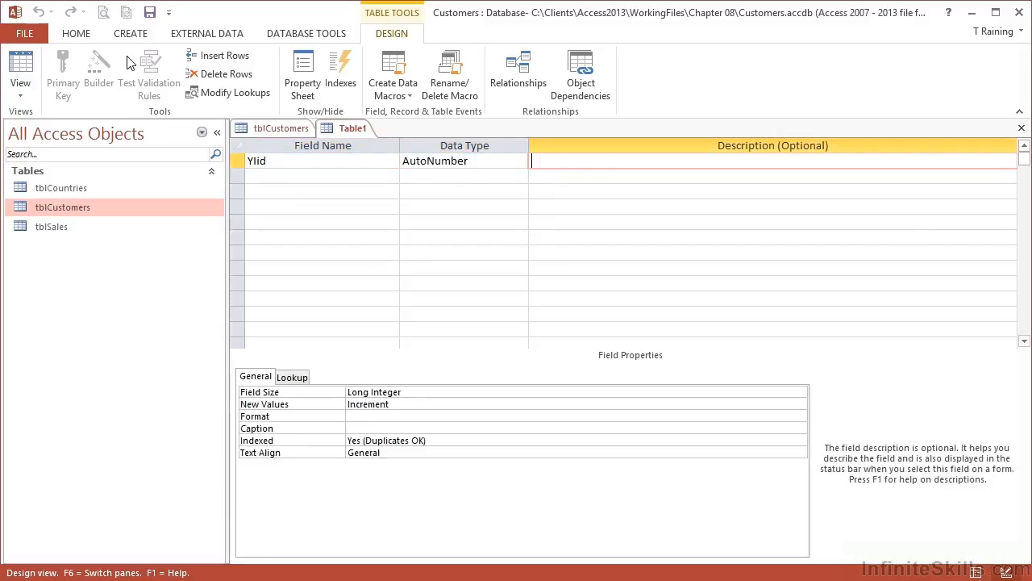
{"action": "key", "text": "Tab"}
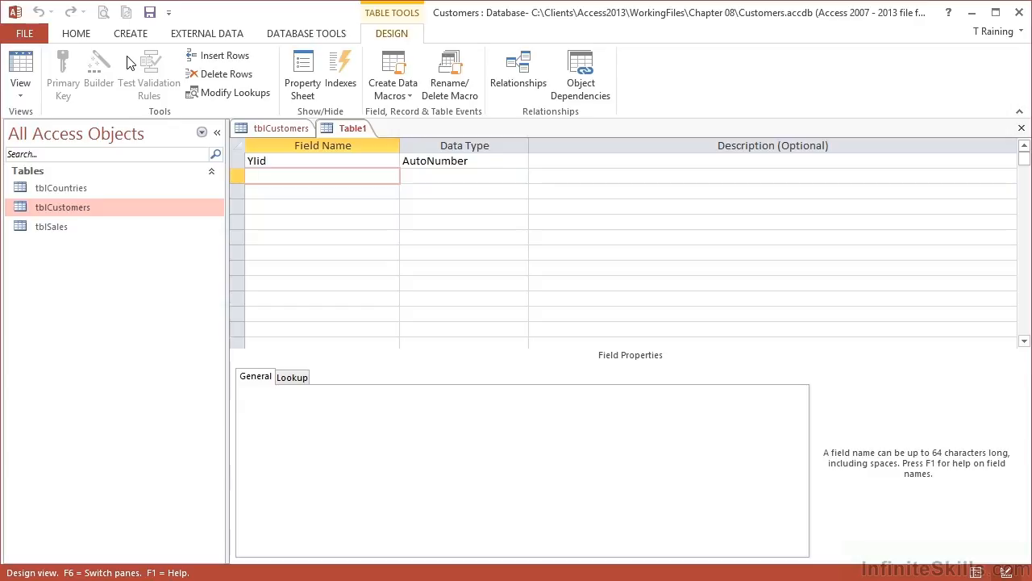
{"action": "type", "text": "YILabel"}
{"action": "key", "text": "Tab"}
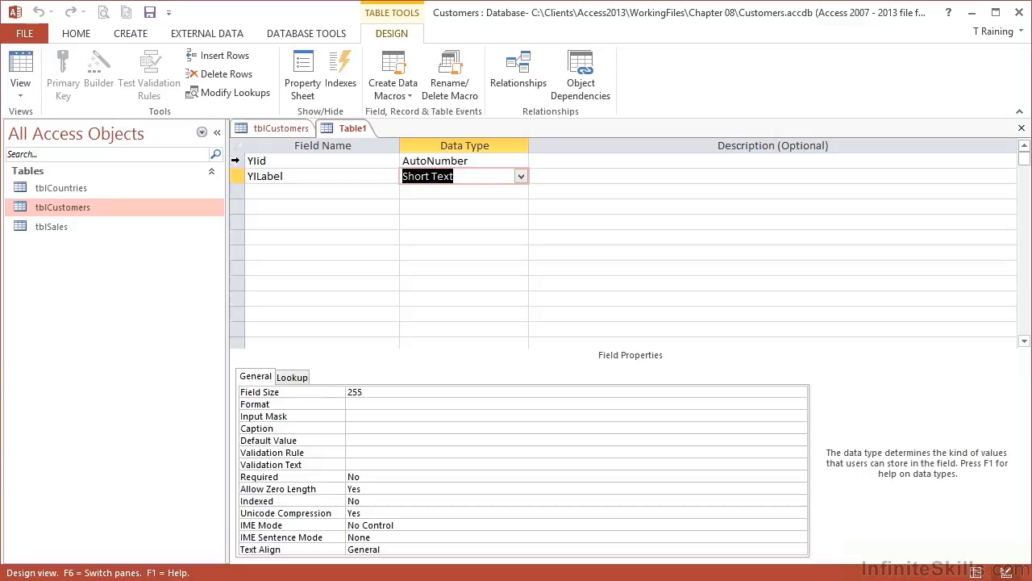
Make the YIid field the new table's primary key.
{"action": "left_click", "coordinate": [236, 160]}
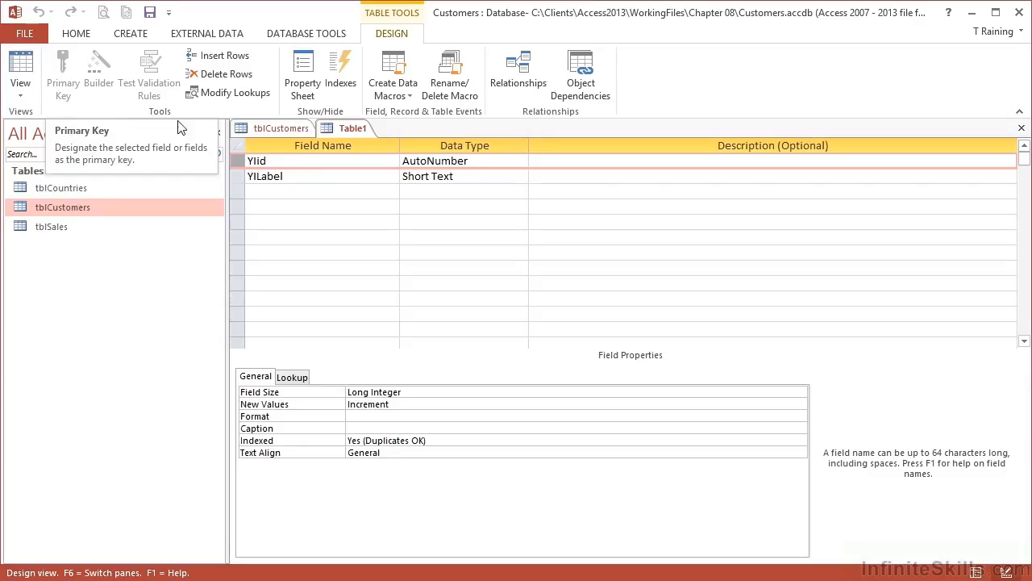
{"action": "right_click", "coordinate": [238, 163]}
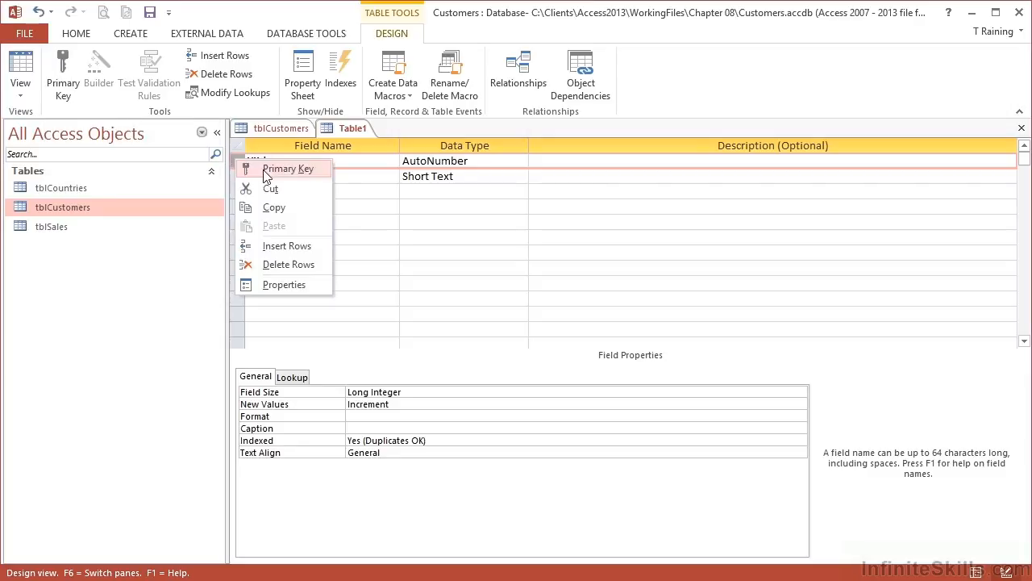
{"action": "left_click", "coordinate": [236, 154]}
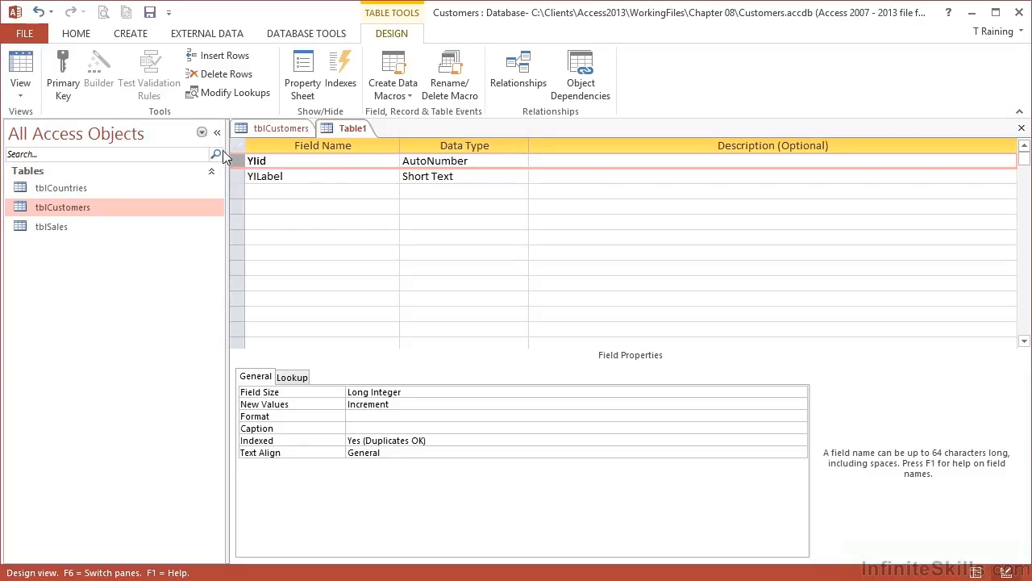
{"action": "left_click", "coordinate": [54, 74]}
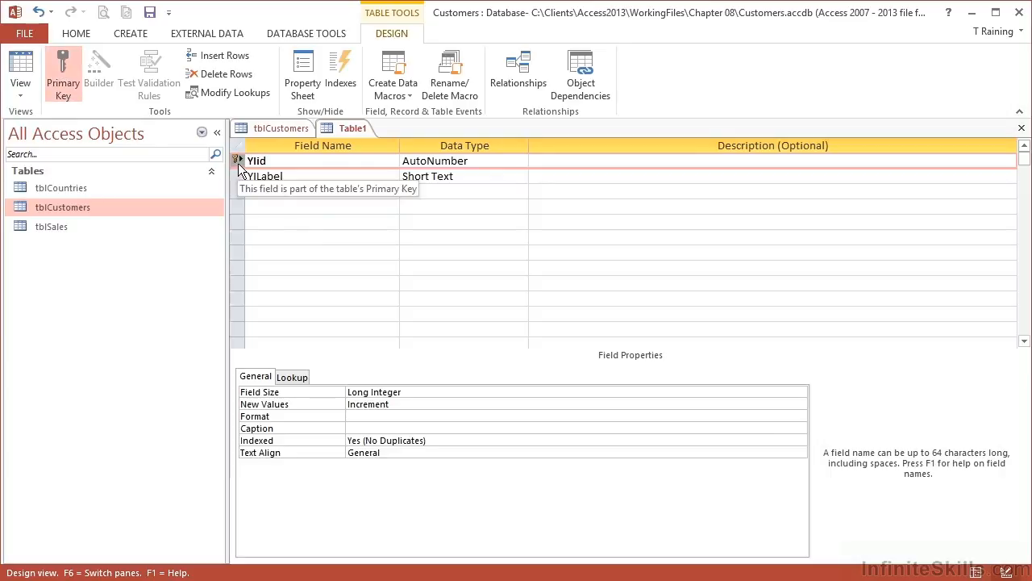
Save the new table as tblYearlyIncome and show it in Datasheet view, ready for entry in YILabel.
{"action": "key", "text": "ctrl+s"}
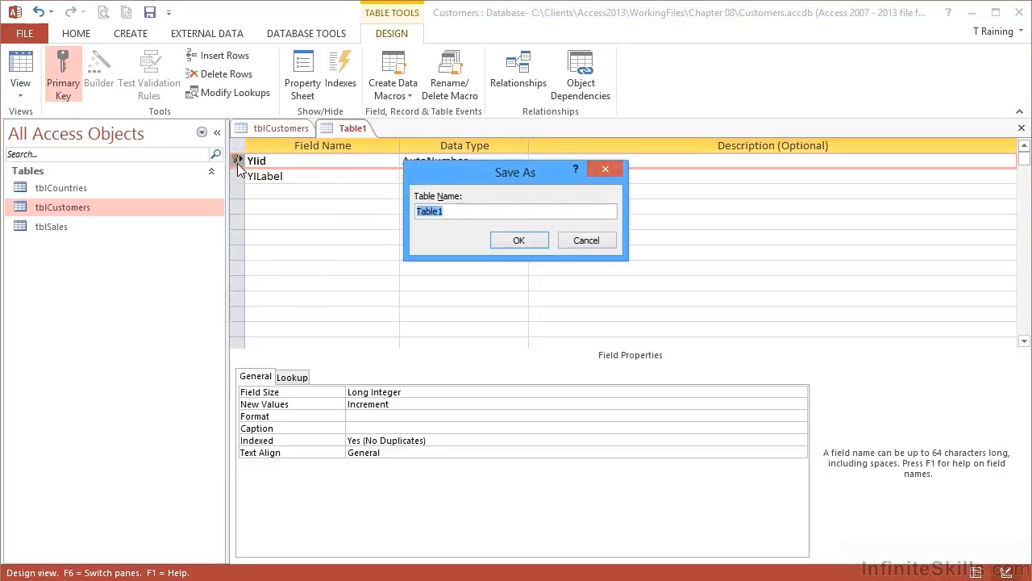
{"action": "type", "text": "tblYearlyIncome"}
{"action": "left_click", "coordinate": [524, 243]}
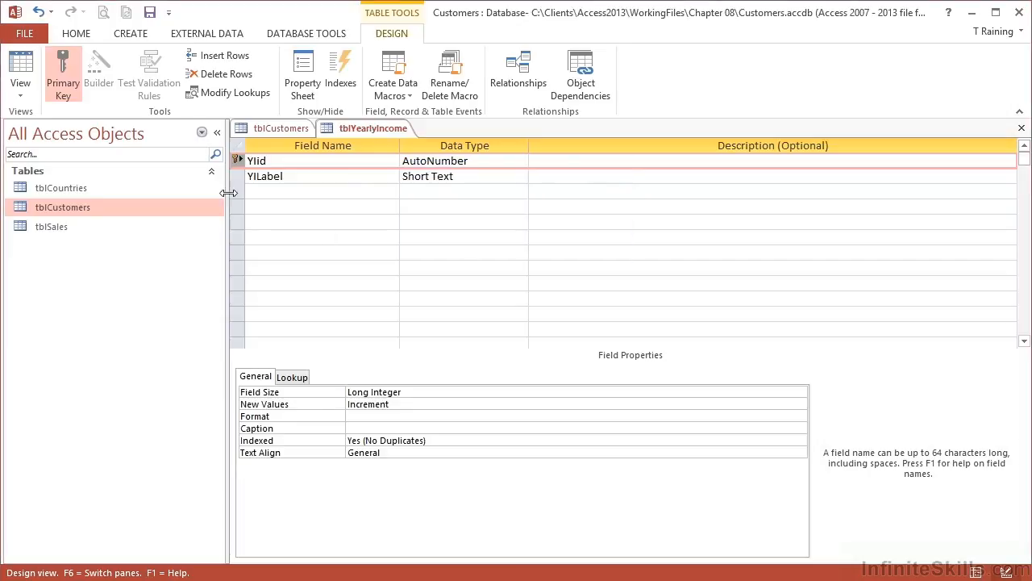
{"action": "left_click", "coordinate": [20, 69]}
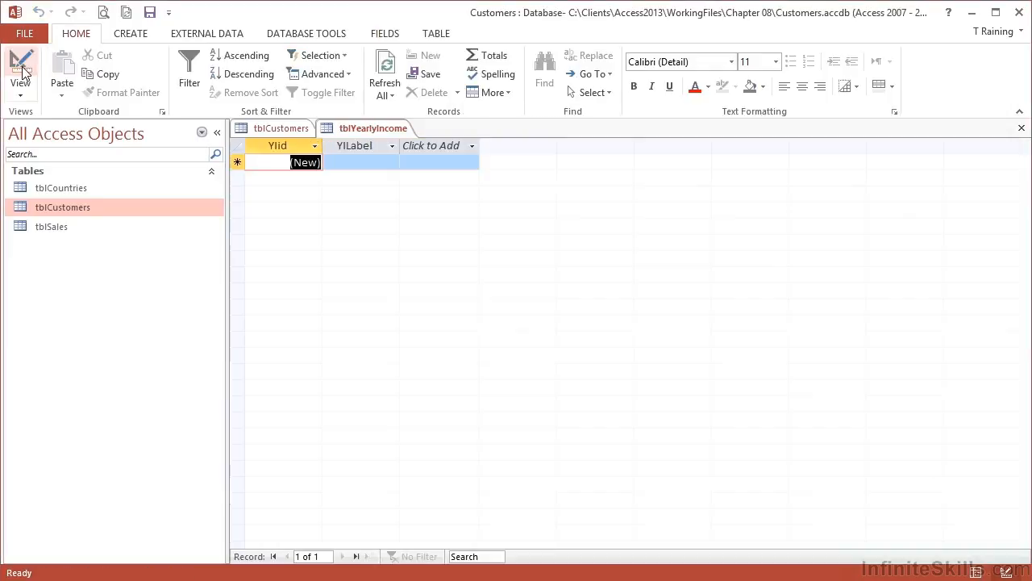
{"action": "left_click", "coordinate": [347, 161]}
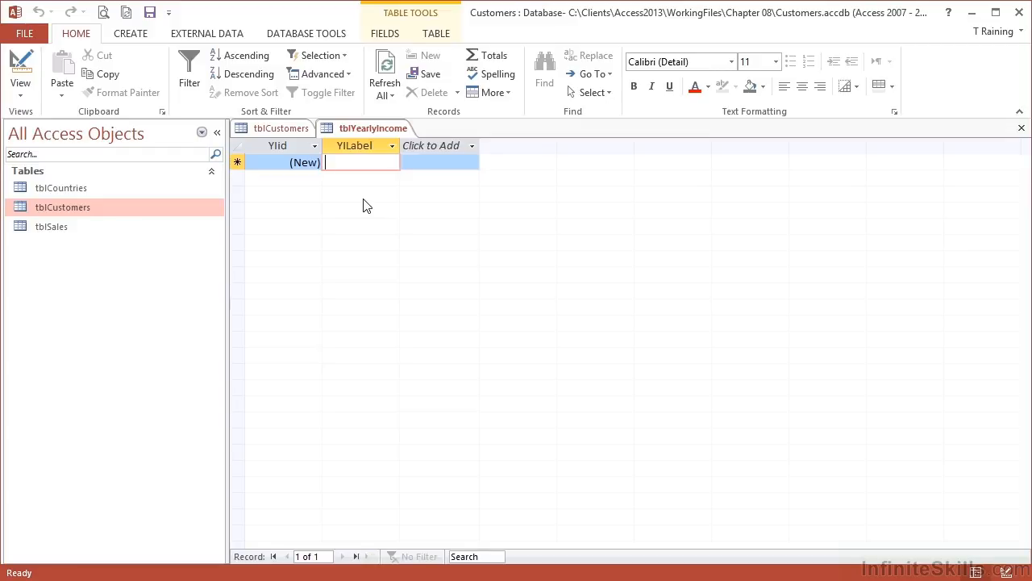
Sort the tblCustomers records by yearly income in ascending order.
{"action": "left_click", "coordinate": [280, 128]}
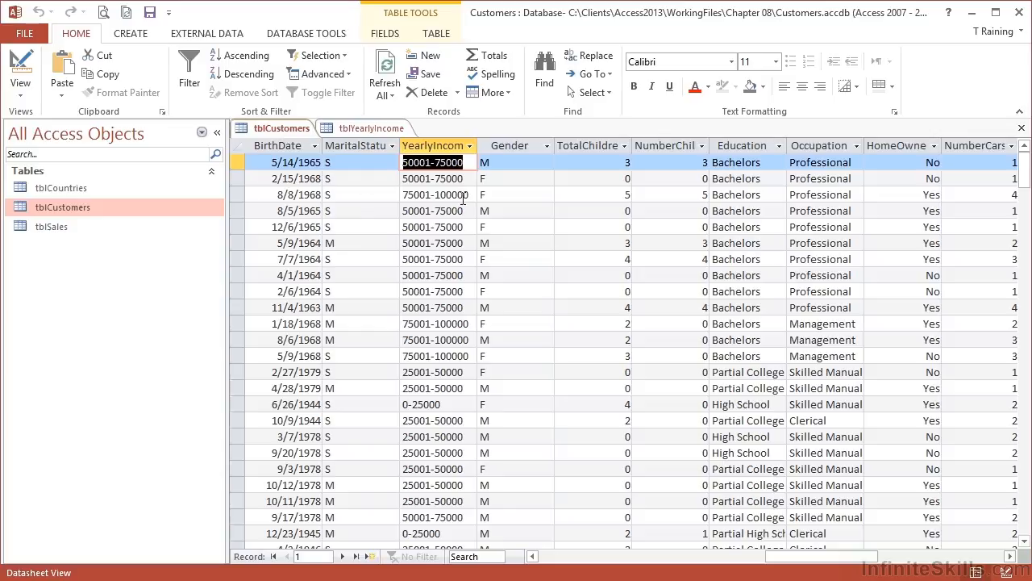
{"action": "left_click", "coordinate": [472, 164]}
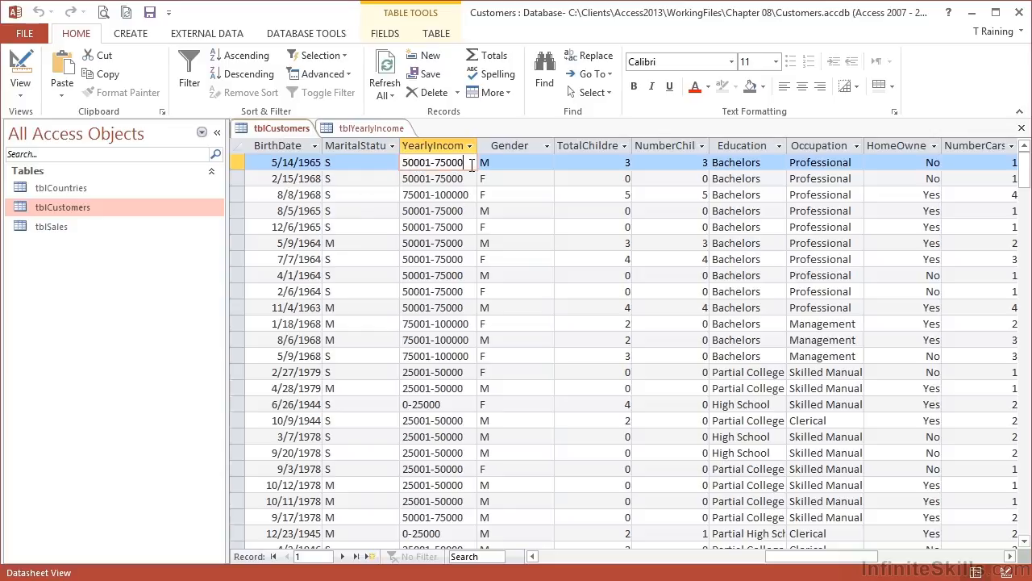
{"action": "left_click", "coordinate": [238, 56]}
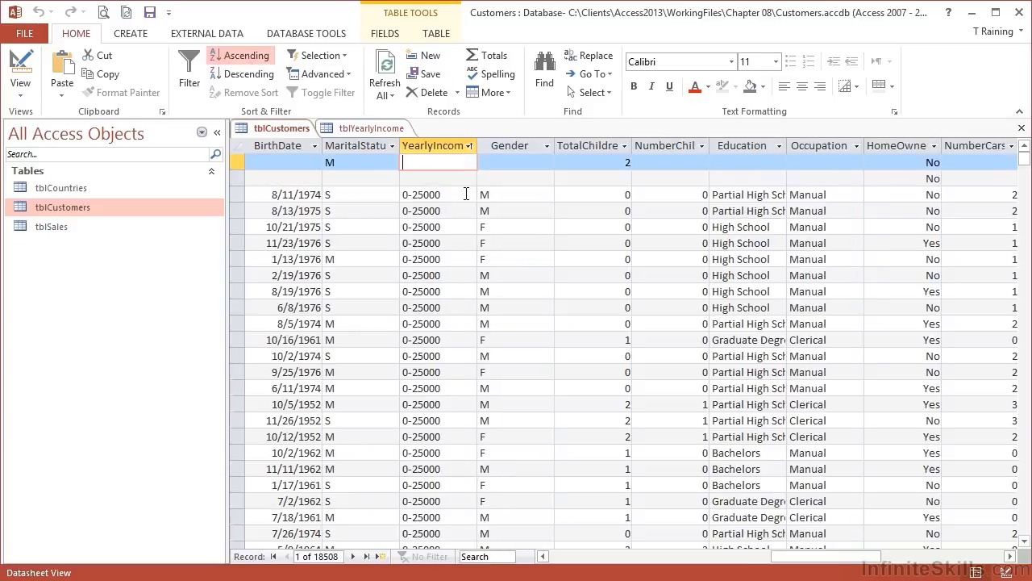
Copy the 0-25000 range from YearlyIncome in tblCustomers into YILabel as the first tblYearlyIncome record.
{"action": "left_click_drag", "start_coordinate": [460, 195], "coordinate": [403, 194]}
{"action": "key", "text": "ctrl+c"}
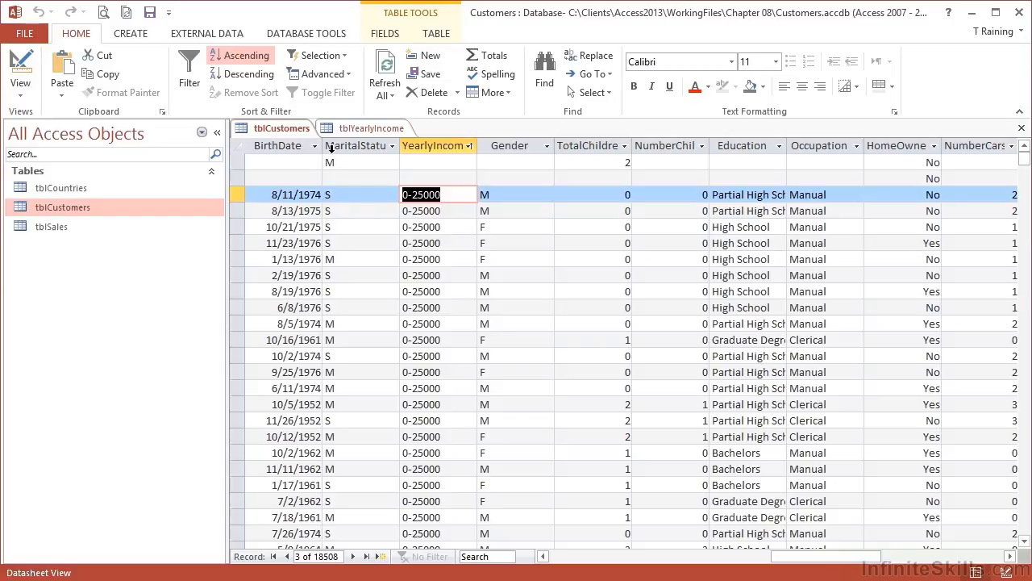
{"action": "left_click", "coordinate": [371, 129]}
{"action": "left_click", "coordinate": [346, 163]}
{"action": "key", "text": "ctrl+v"}
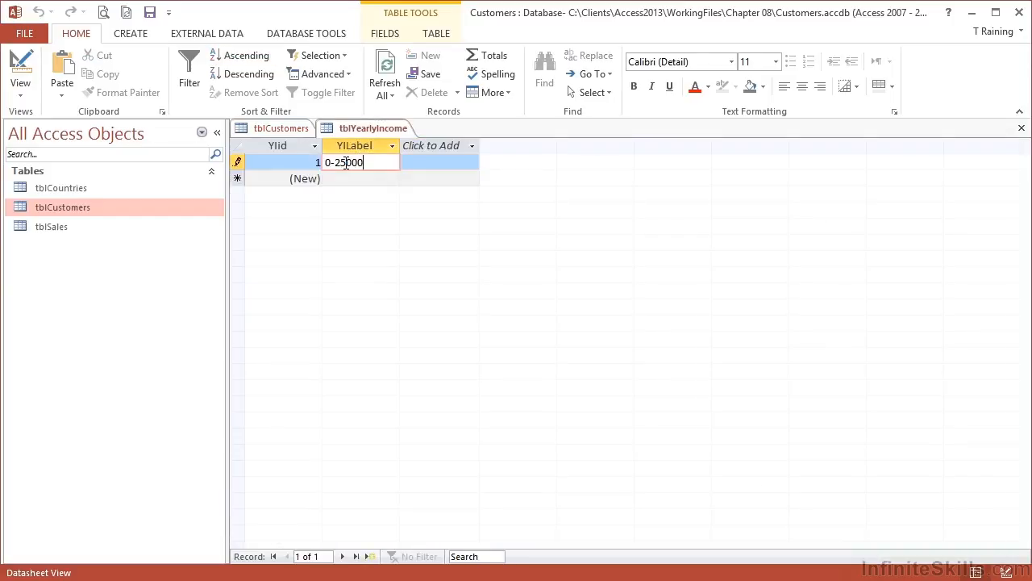
{"action": "key", "text": "Return"}
{"action": "left_click", "coordinate": [352, 177]}
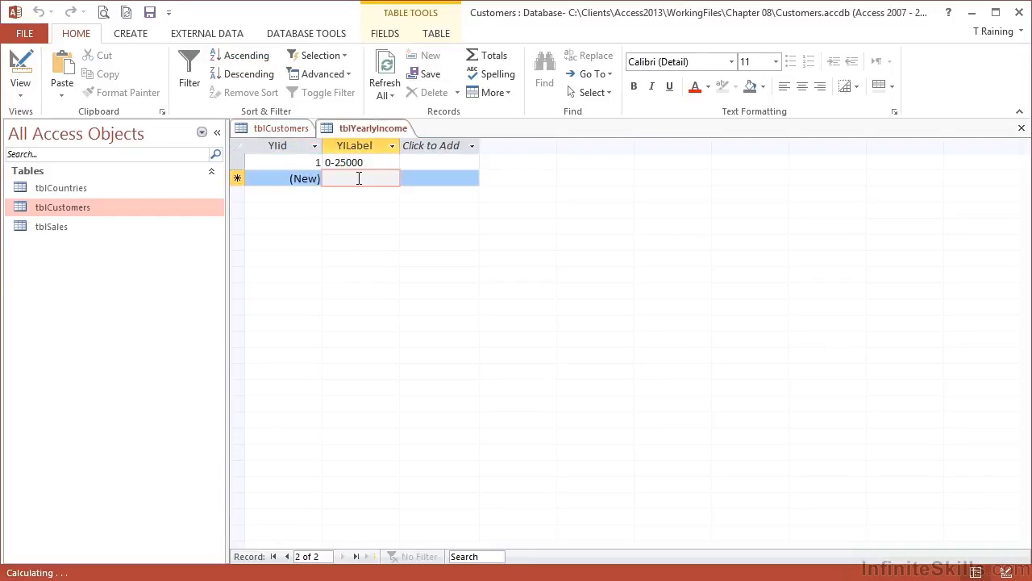
Browse the sorted YearlyIncome values in tblCustomers to find the next income range.
{"action": "left_click", "coordinate": [282, 128]}
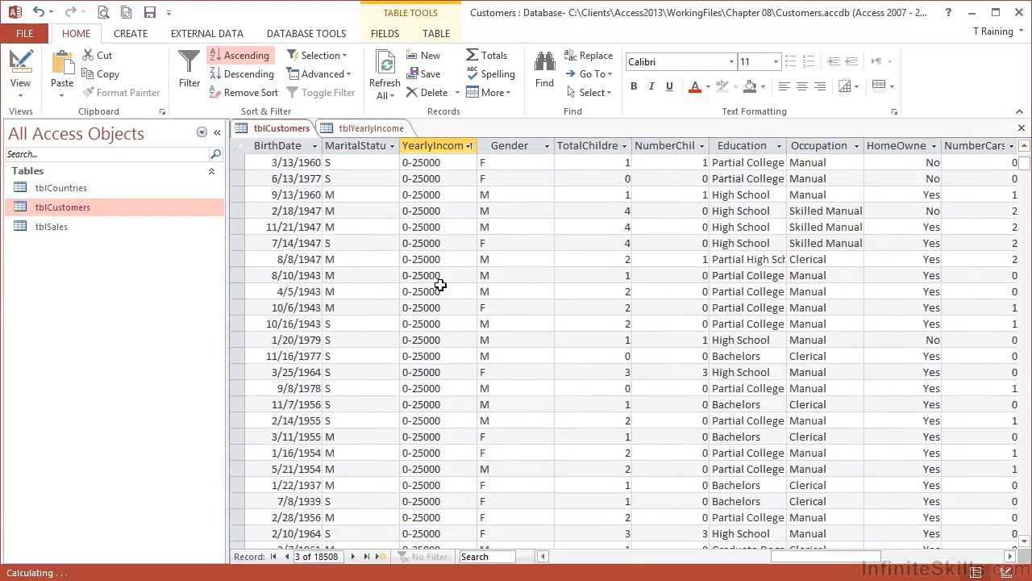
{"action": "left_click", "coordinate": [442, 291]}
{"action": "key", "text": "ctrl+Down"}
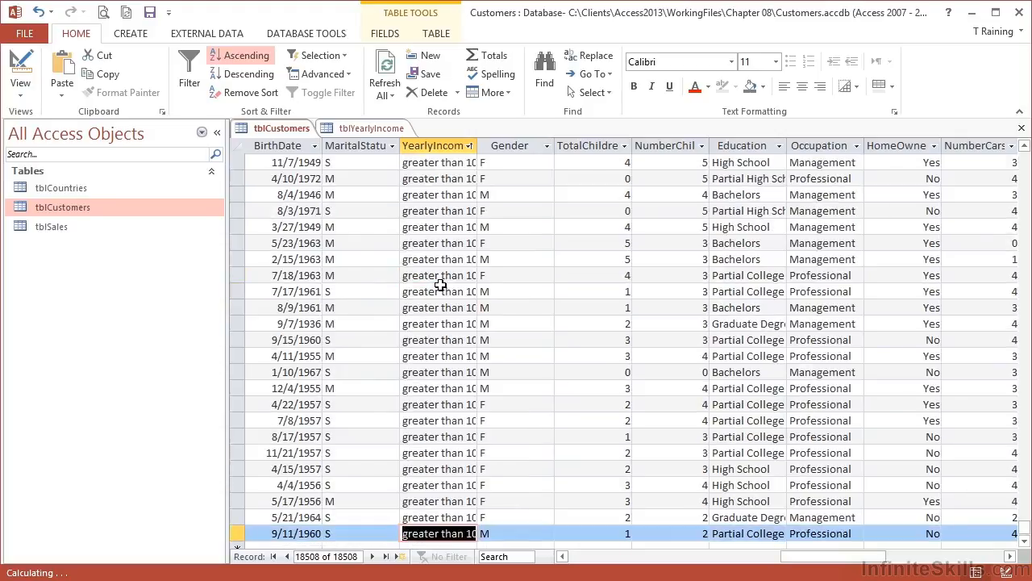
{"action": "key", "text": "Page_Up"}
{"action": "key", "text": "Up"}
{"action": "key", "text": "Up"}
{"action": "key", "text": "Up"}
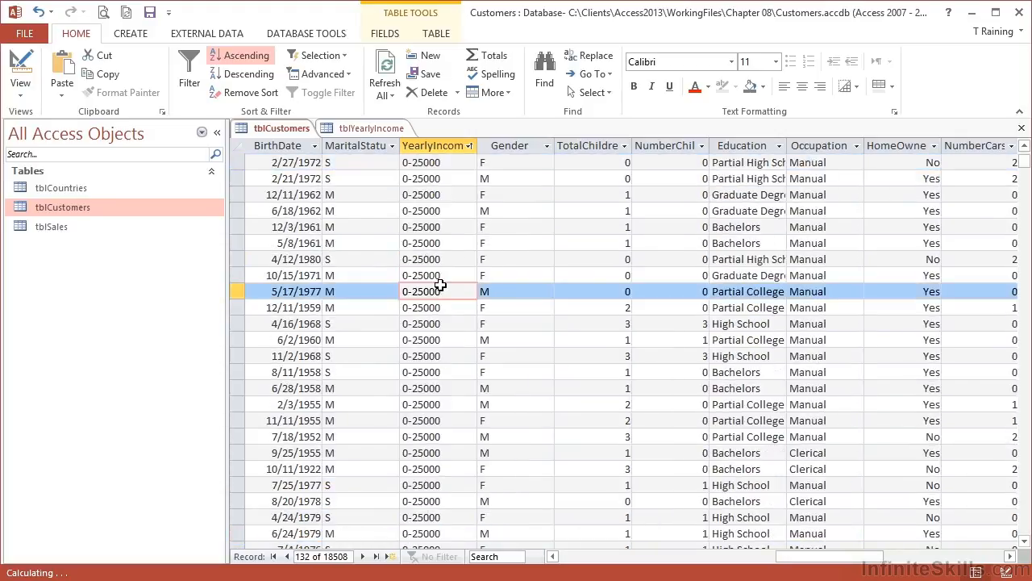
{"action": "scroll", "coordinate": [440, 285], "scroll_direction": "down", "scroll_amount": 16}
{"action": "scroll", "coordinate": [441, 285], "scroll_direction": "down", "scroll_amount": 2}
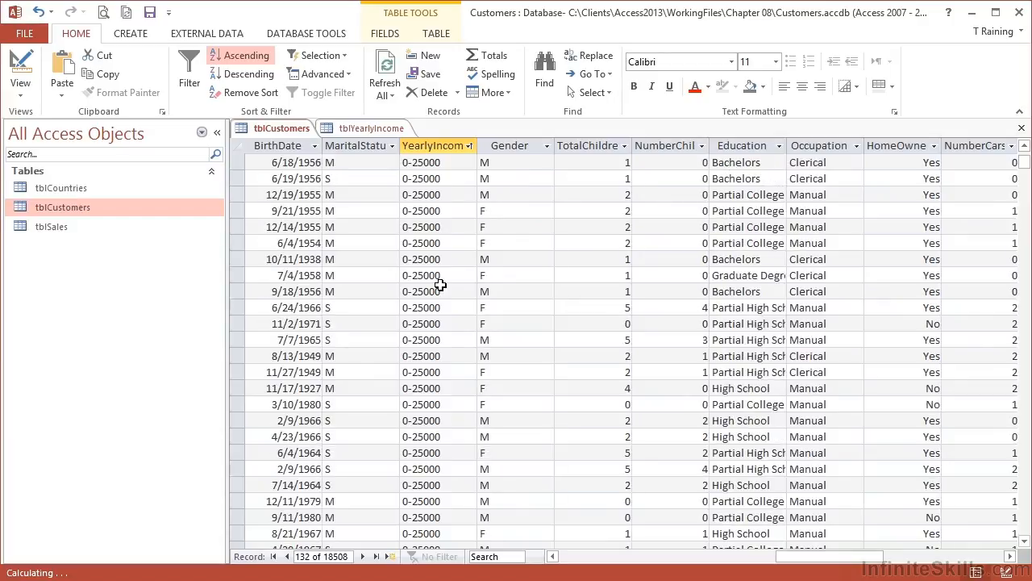
{"action": "scroll", "coordinate": [440, 285], "scroll_direction": "up", "scroll_amount": 5}
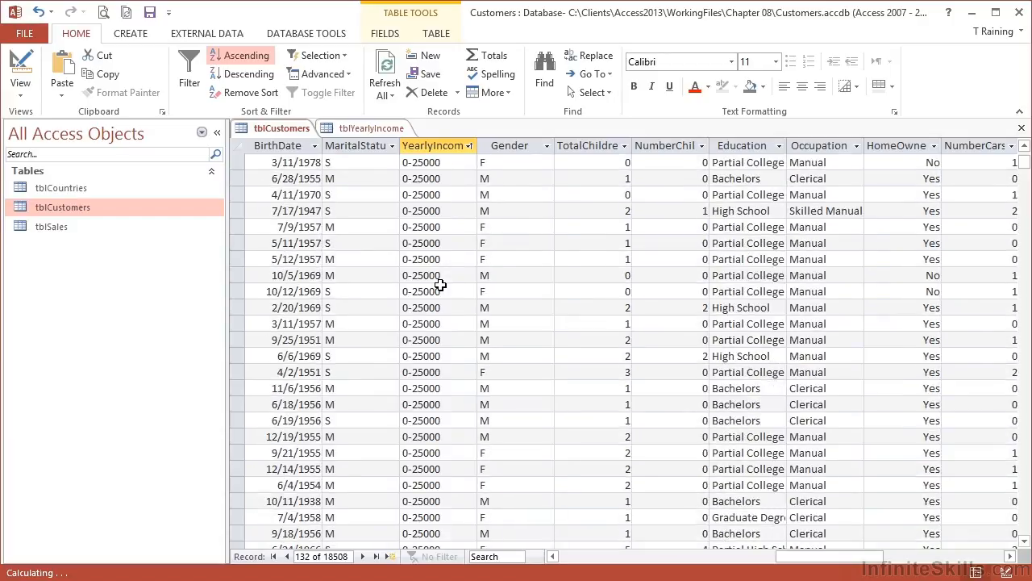
{"action": "left_click", "coordinate": [468, 146]}
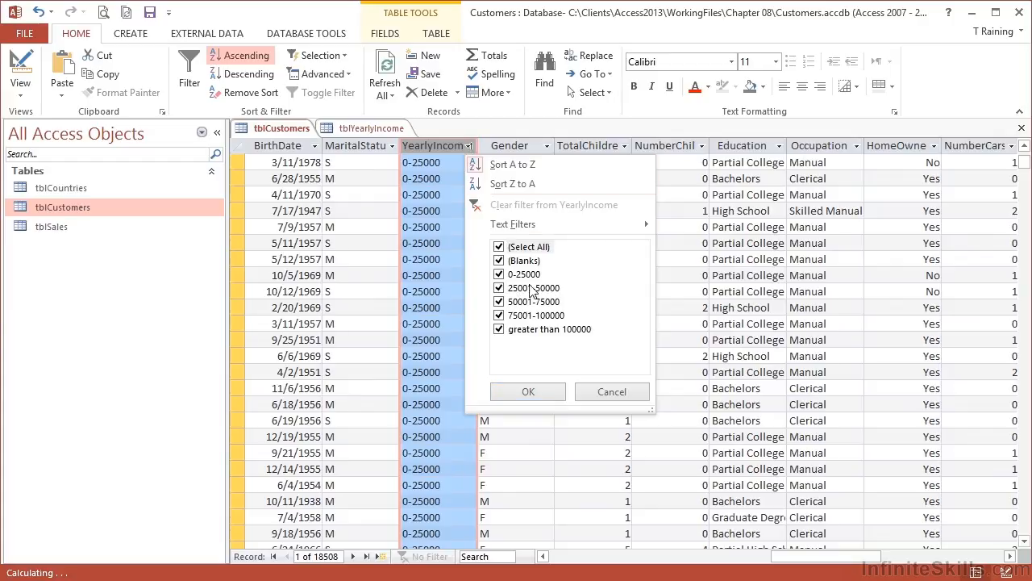
{"action": "left_click", "coordinate": [499, 248]}
{"action": "left_click", "coordinate": [499, 288]}
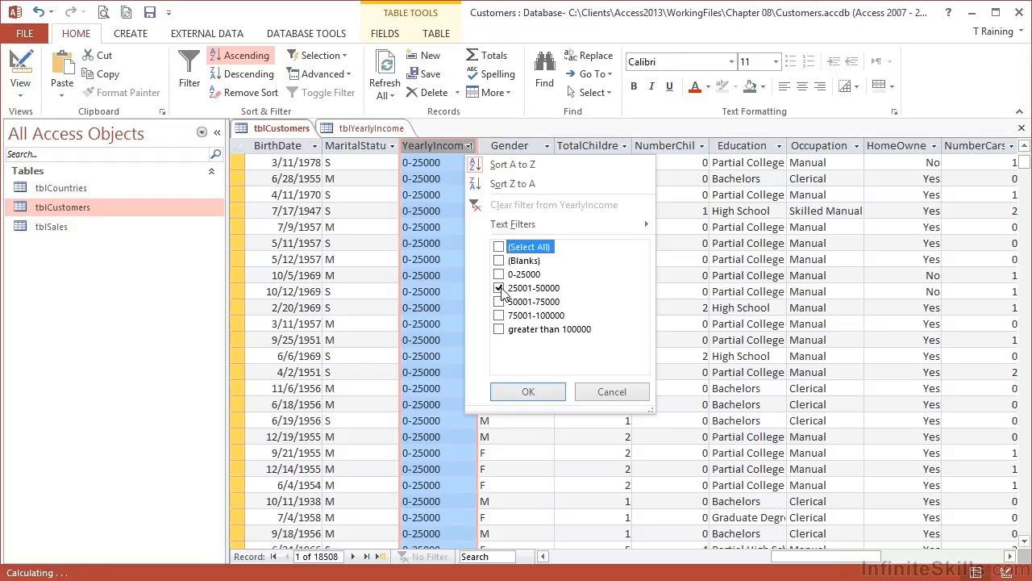
{"action": "left_click", "coordinate": [529, 392]}
{"action": "right_click", "coordinate": [449, 162]}
{"action": "left_click", "coordinate": [477, 194]}
{"action": "left_click", "coordinate": [370, 129]}
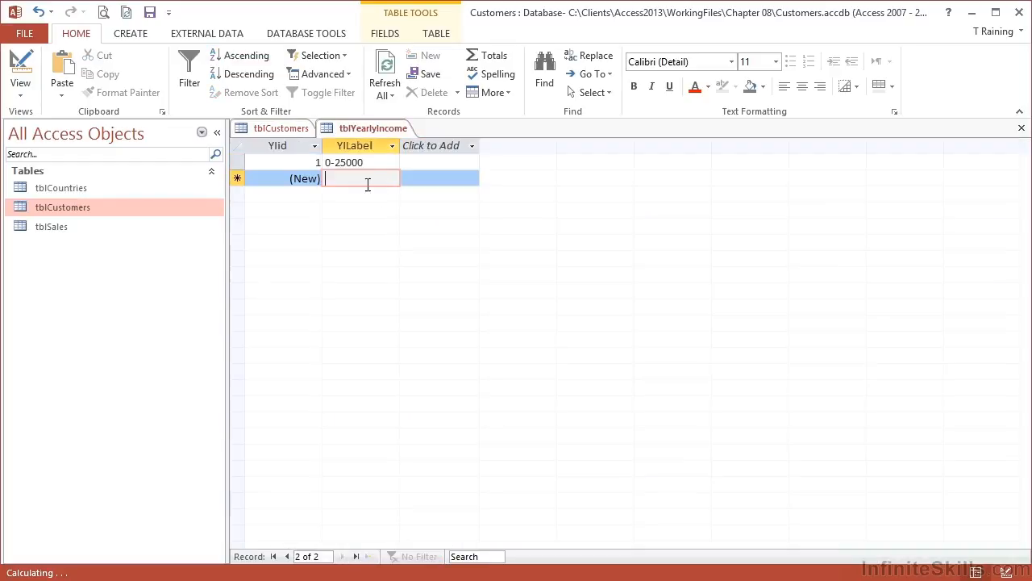
{"action": "key", "text": "ctrl+v"}
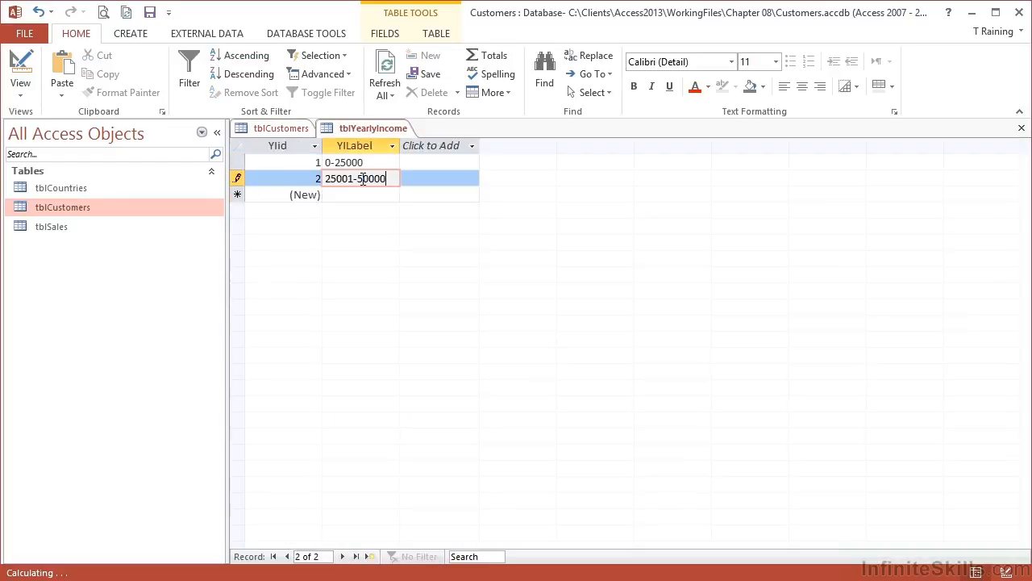
{"action": "key", "text": "Down"}
{"action": "left_click", "coordinate": [284, 129]}
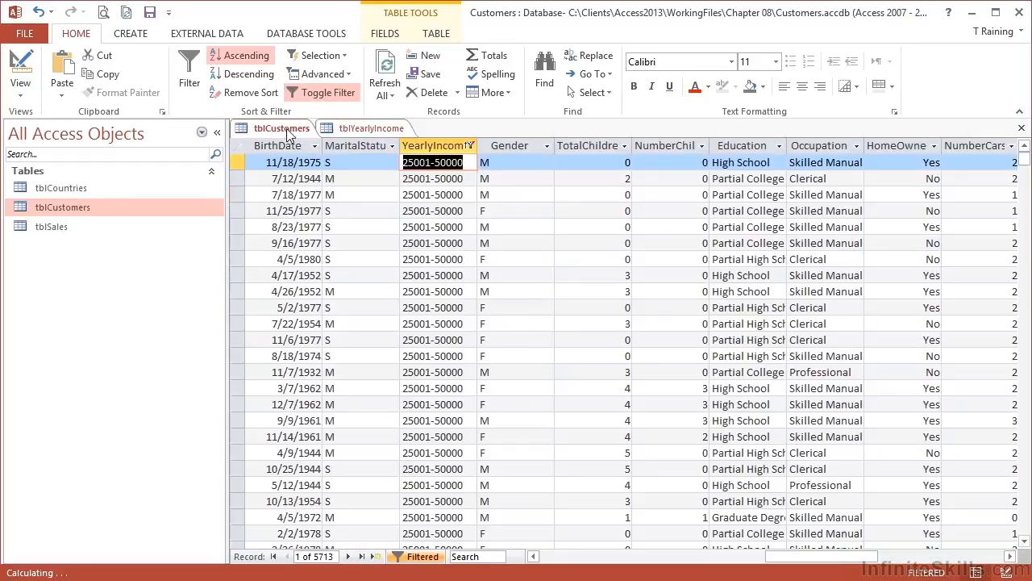
{"action": "left_click", "coordinate": [469, 146]}
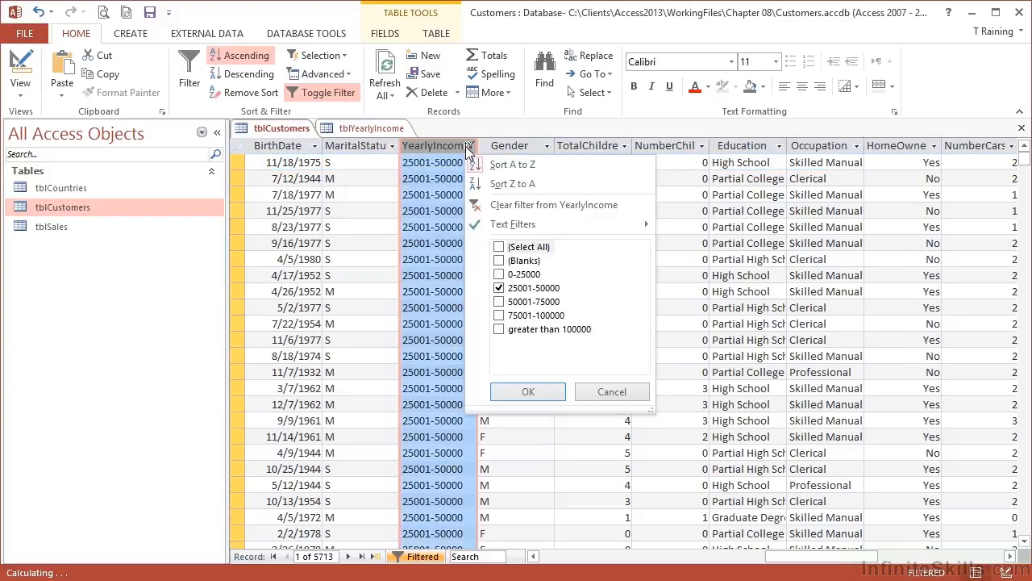
{"action": "left_click", "coordinate": [499, 288]}
{"action": "left_click", "coordinate": [499, 302]}
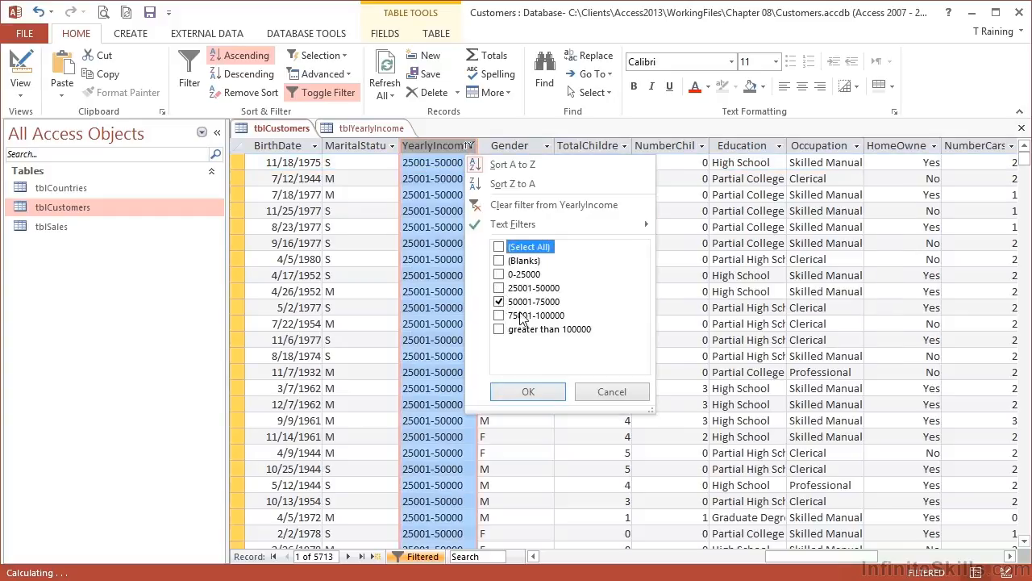
{"action": "left_click", "coordinate": [527, 391]}
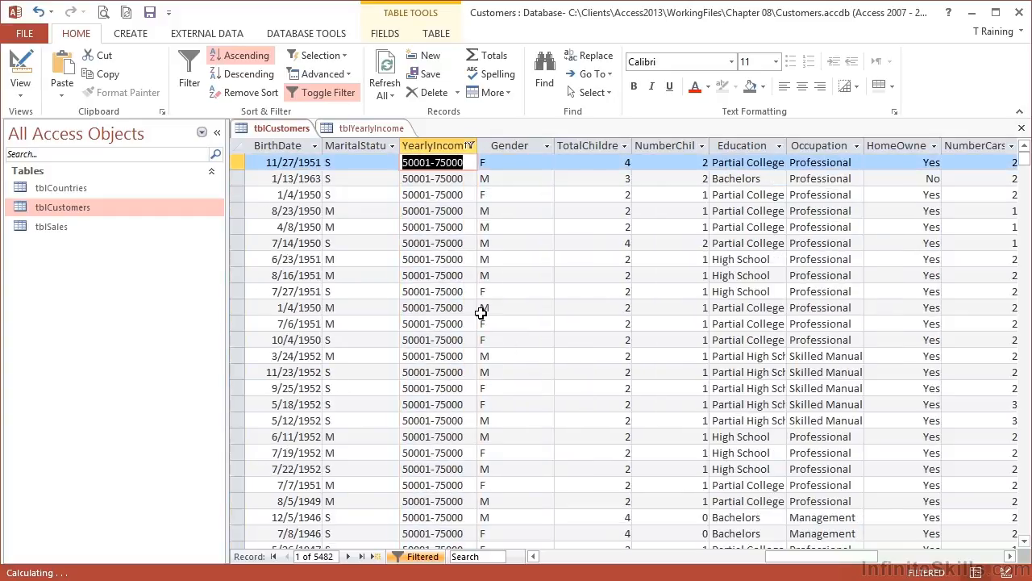
{"action": "left_click", "coordinate": [370, 128]}
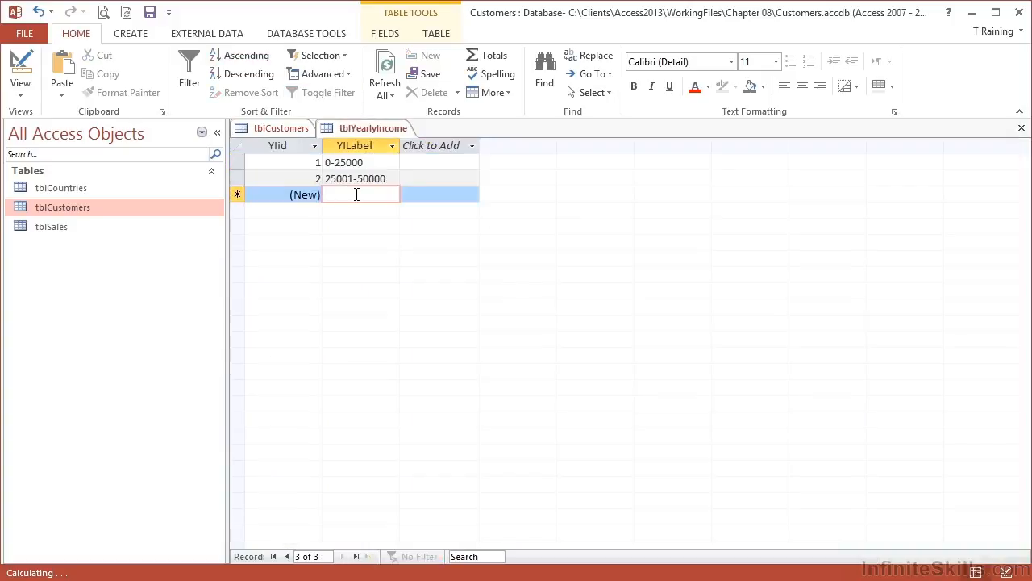
{"action": "type", "text": "50001-75000"}
{"action": "left_click", "coordinate": [361, 211]}
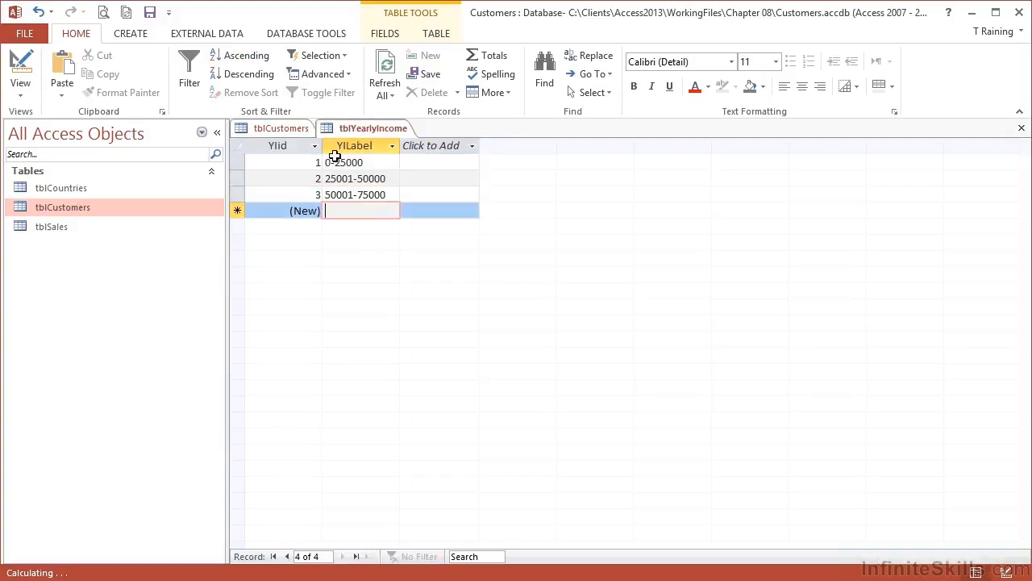
{"action": "left_click", "coordinate": [283, 128]}
{"action": "left_click", "coordinate": [469, 146]}
{"action": "left_click", "coordinate": [500, 315]}
{"action": "left_click", "coordinate": [499, 301]}
{"action": "left_click", "coordinate": [529, 390]}
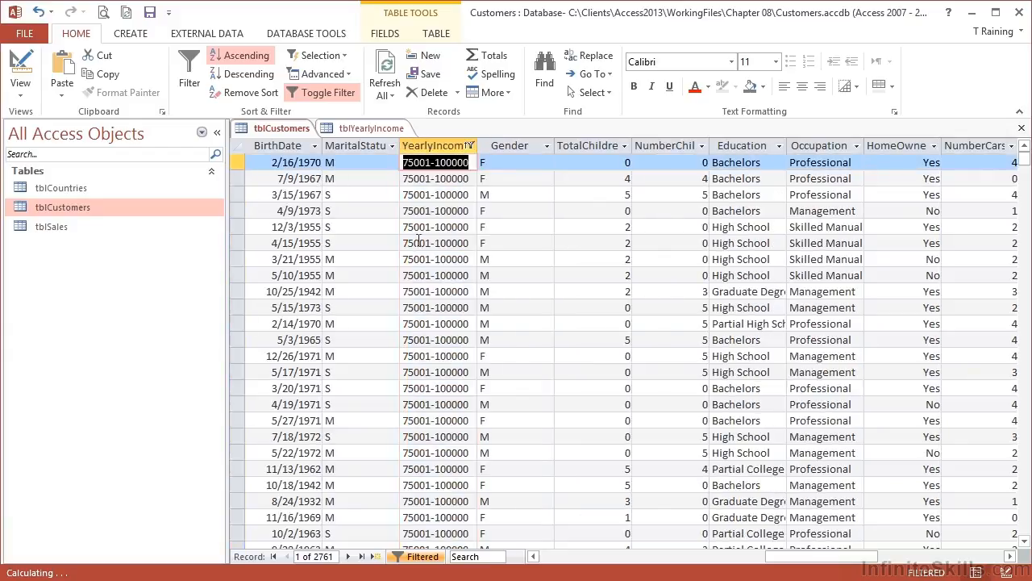
{"action": "left_click", "coordinate": [371, 128]}
{"action": "key", "text": "ctrl+v"}
Filter tblCustomers to only the records with a YearlyIncome of greater than 100000.
{"action": "left_click", "coordinate": [282, 128]}
{"action": "left_click", "coordinate": [470, 145]}
{"action": "left_click", "coordinate": [499, 316]}
{"action": "left_click", "coordinate": [500, 329]}
{"action": "left_click", "coordinate": [529, 392]}
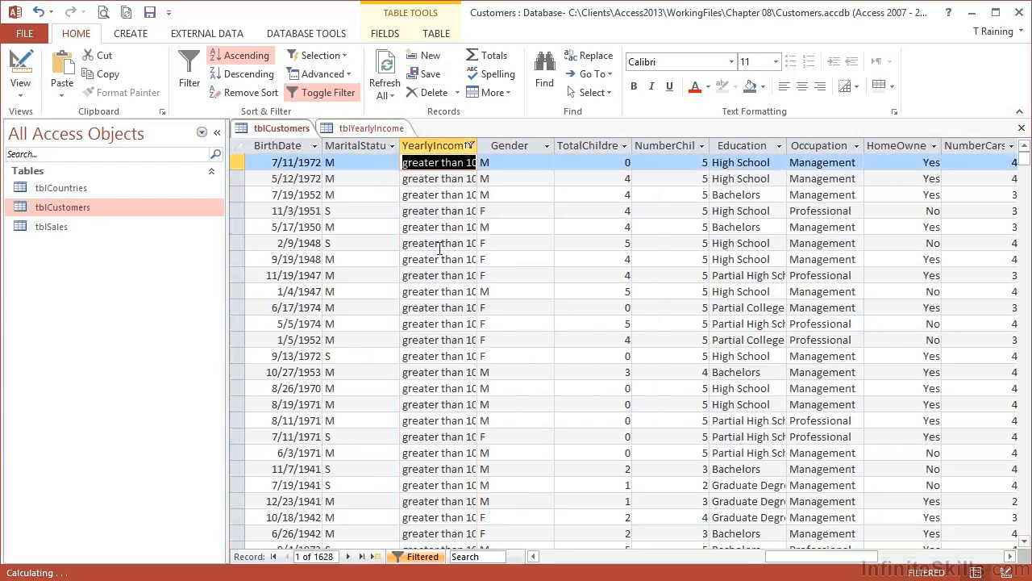
Add "greater than 100000" as the fifth YILabel record in tblYearlyIncome and fit the YILabel column to its contents.
{"action": "left_click", "coordinate": [371, 128]}
{"action": "left_click", "coordinate": [366, 225]}
{"action": "key", "text": "ctrl+v"}
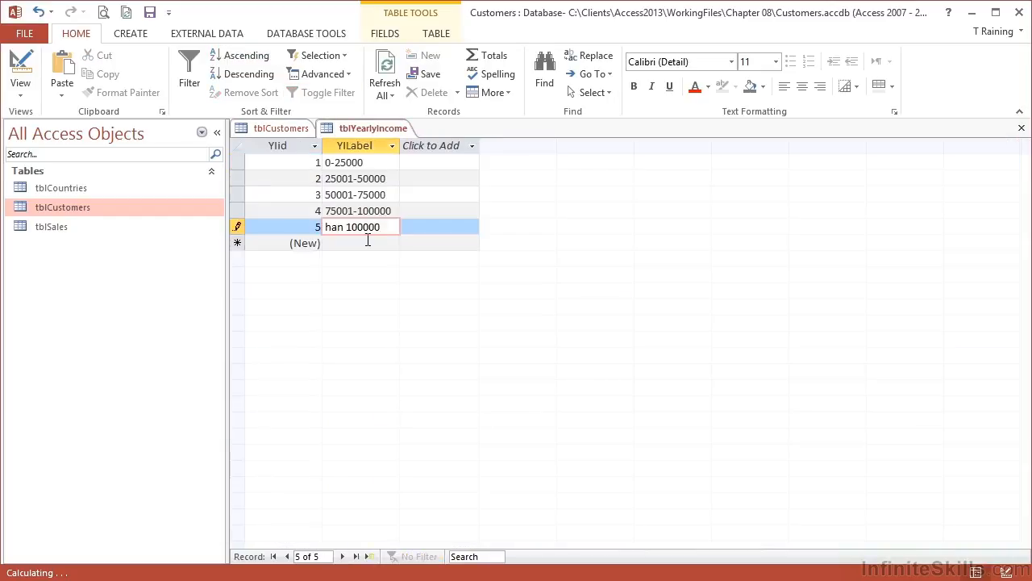
{"action": "left_click", "coordinate": [367, 242]}
{"action": "double_click", "coordinate": [400, 146]}
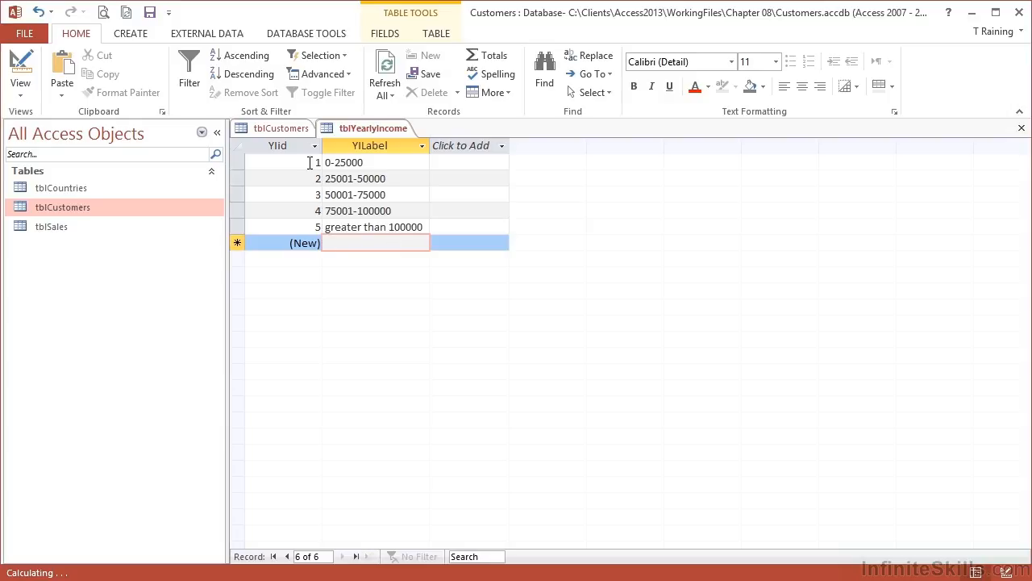
Fit the YearlyIncome column in tblCustomers to its contents and replace all "greater than 100000" values in it with 5.
{"action": "left_click", "coordinate": [291, 130]}
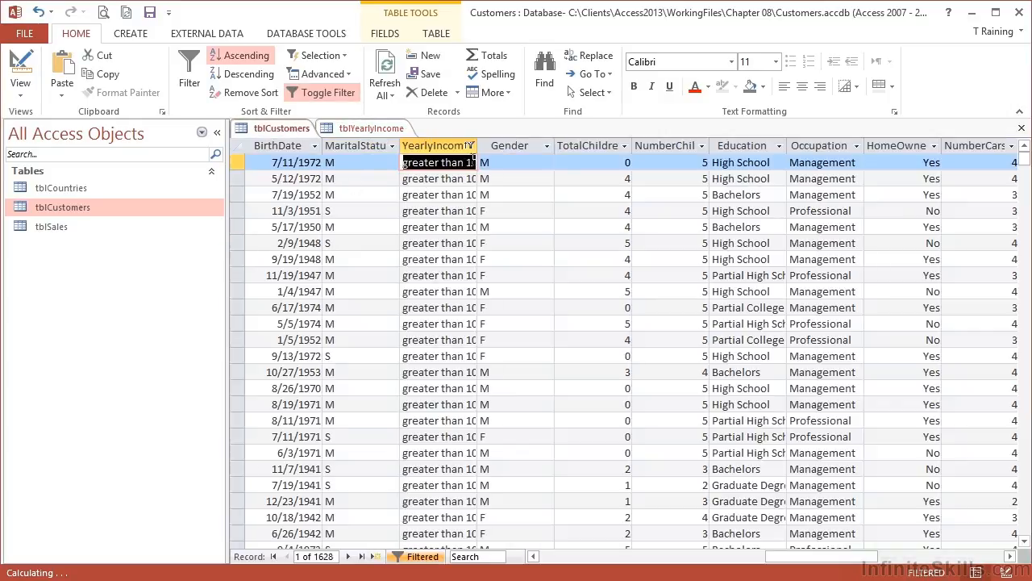
{"action": "double_click", "coordinate": [476, 145]}
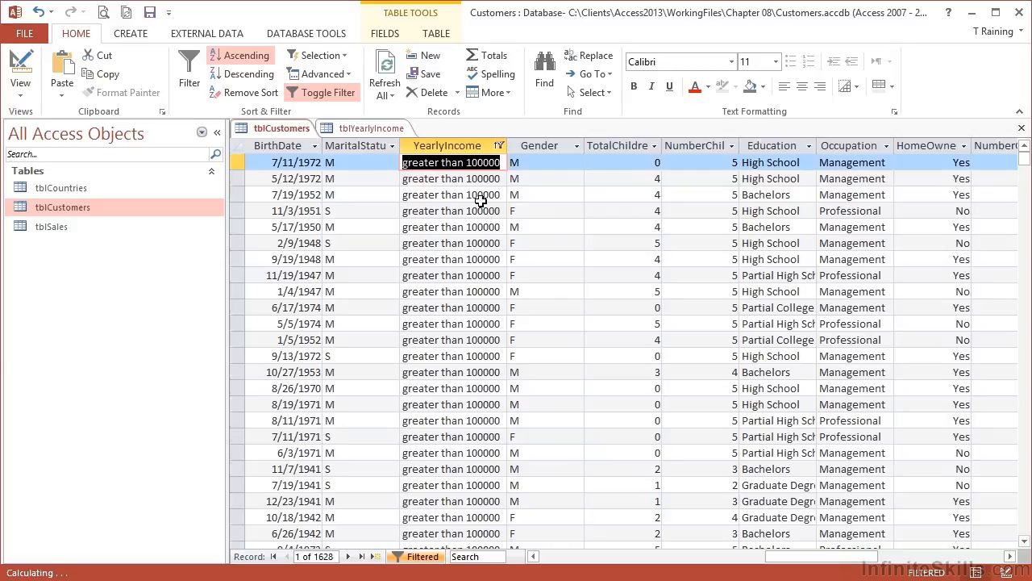
{"action": "left_click", "coordinate": [590, 55]}
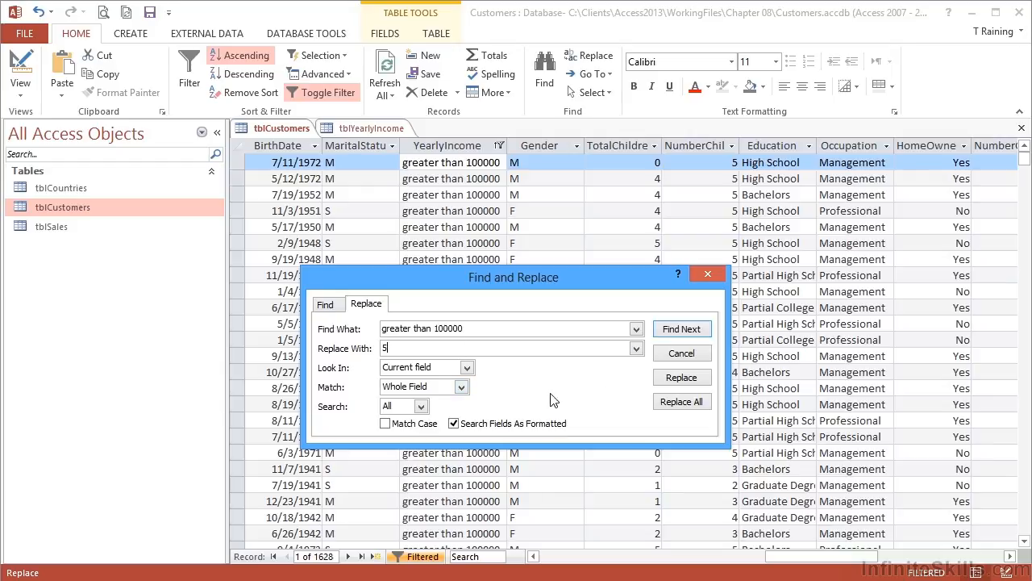
{"action": "left_click", "coordinate": [682, 401]}
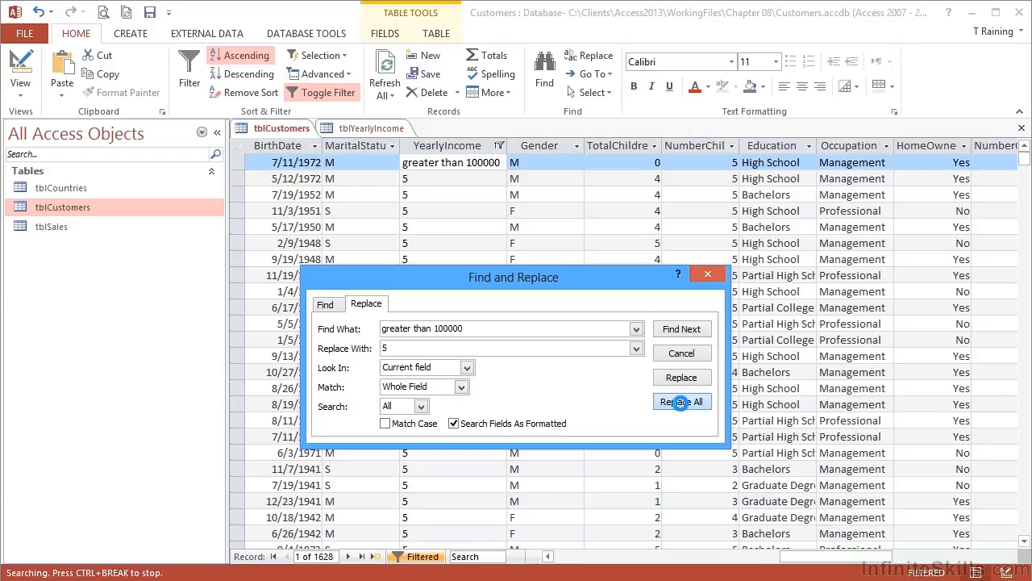
{"action": "left_click", "coordinate": [502, 350]}
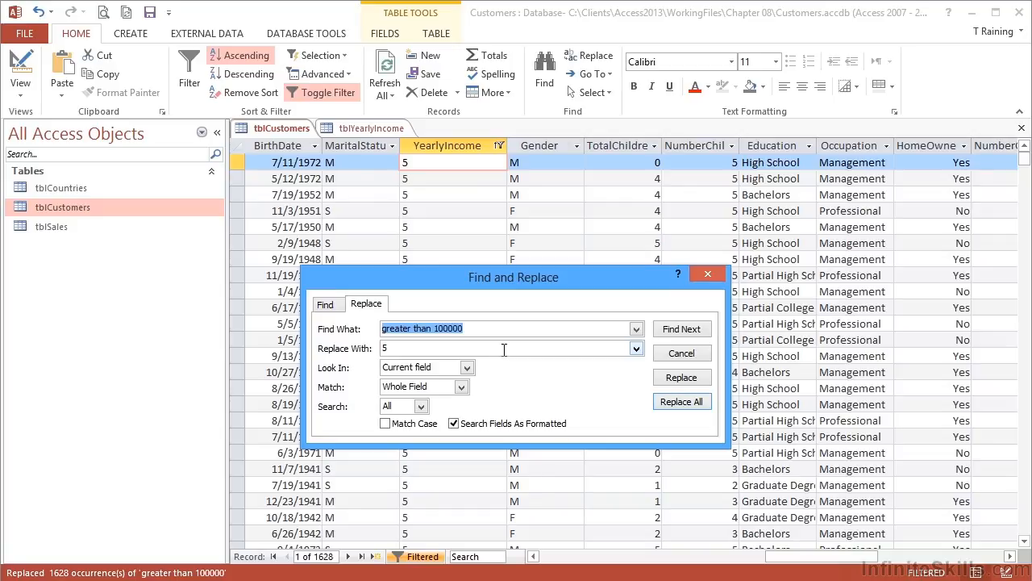
{"action": "left_click", "coordinate": [705, 276]}
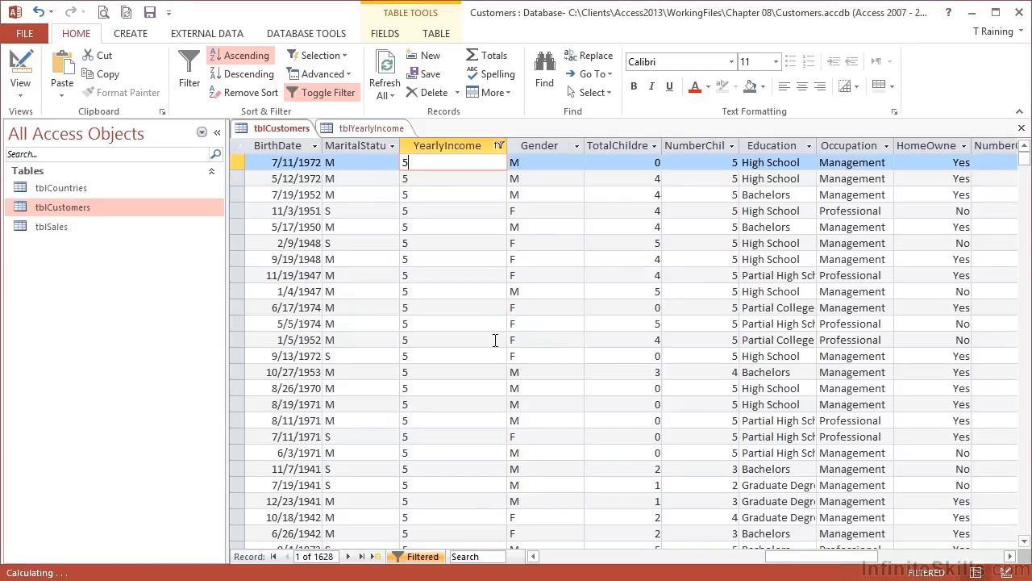
{"action": "left_click", "coordinate": [499, 146]}
{"action": "left_click", "coordinate": [529, 314]}
{"action": "left_click", "coordinate": [559, 392]}
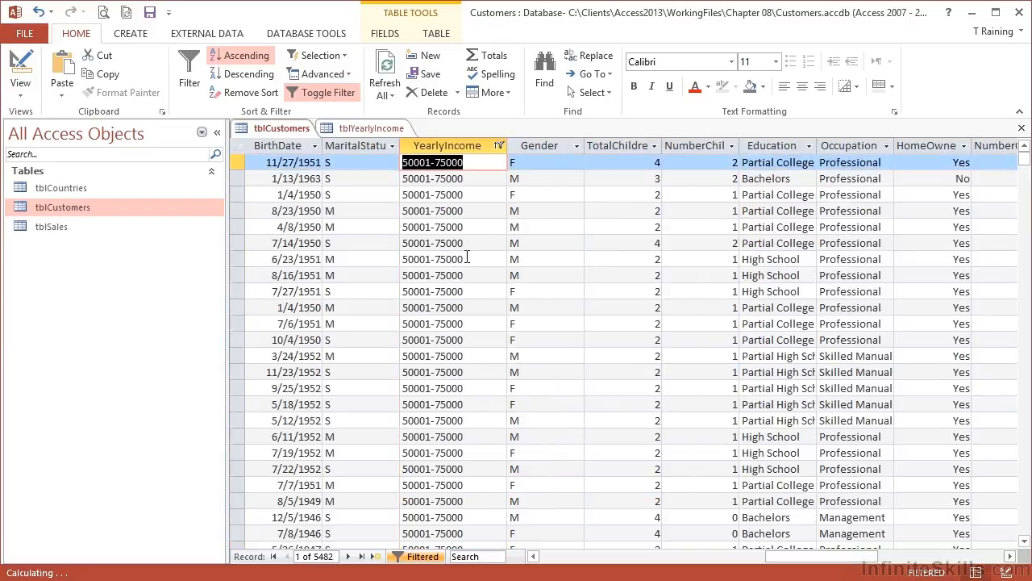
{"action": "left_click", "coordinate": [592, 55]}
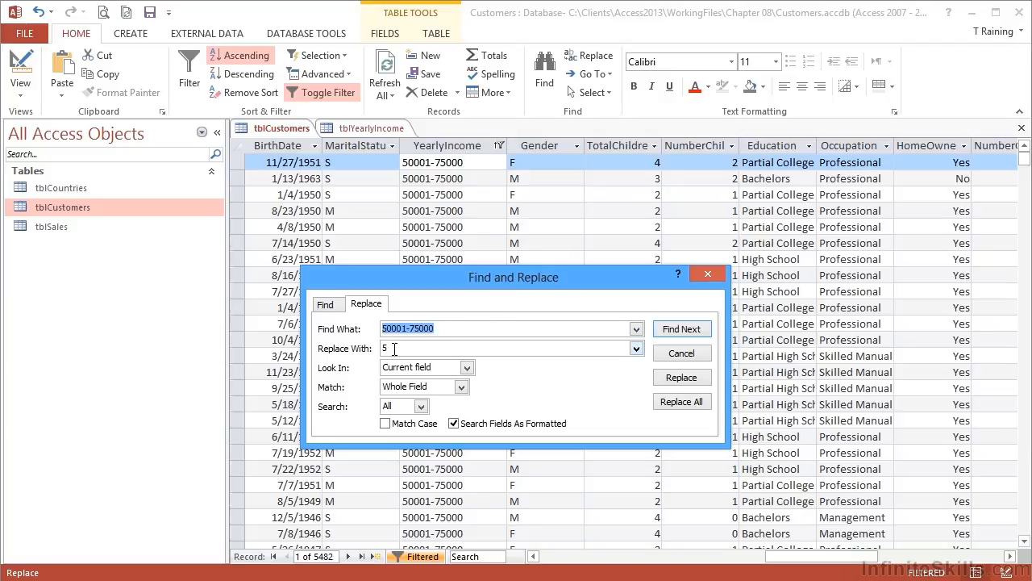
{"action": "left_click_drag", "start_coordinate": [394, 349], "coordinate": [380, 349]}
{"action": "left_click", "coordinate": [680, 401]}
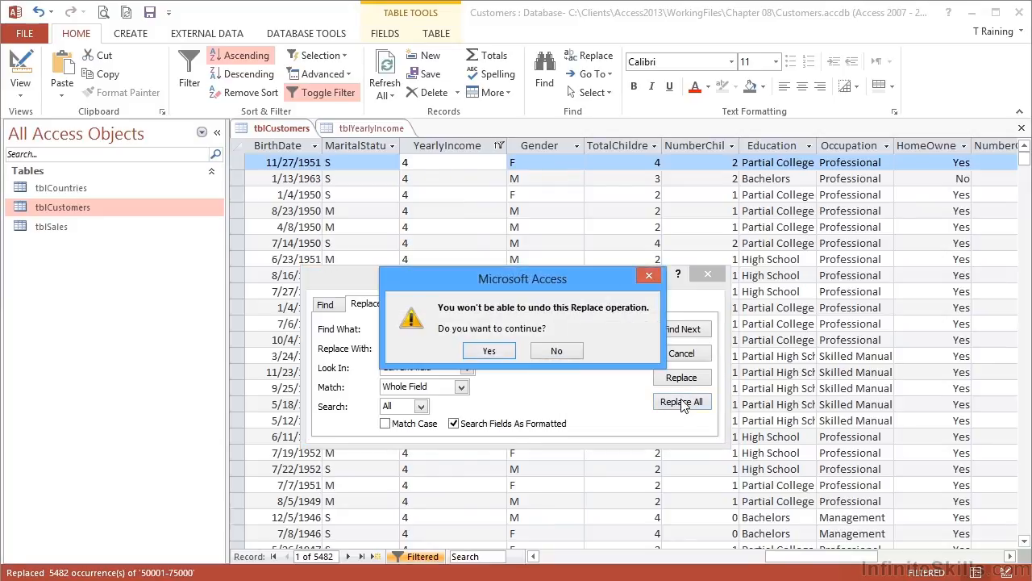
{"action": "left_click", "coordinate": [496, 352]}
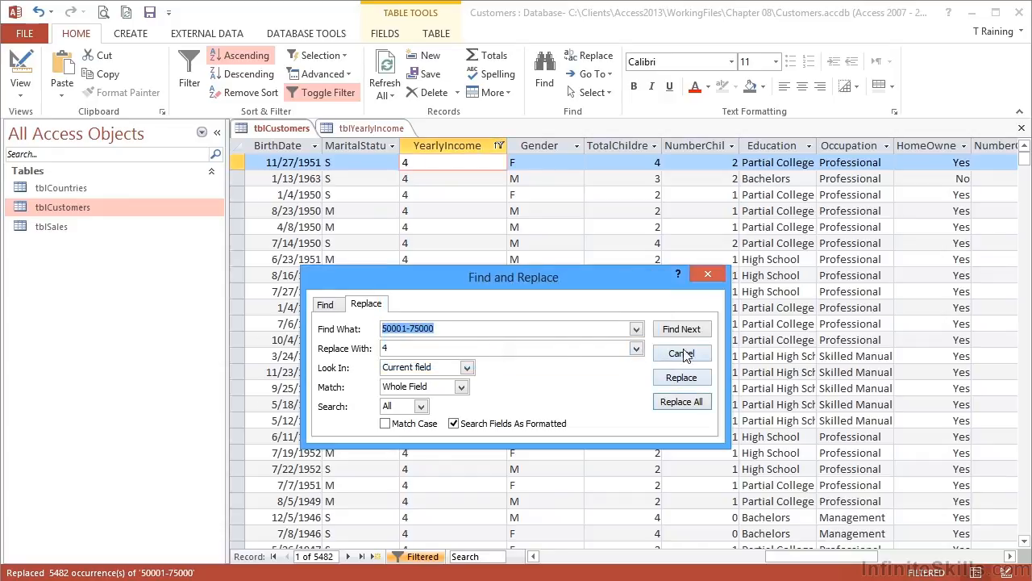
{"action": "left_click", "coordinate": [712, 276]}
Filter tblCustomers to only the records with a YearlyIncome of 4.
{"action": "left_click", "coordinate": [500, 146]}
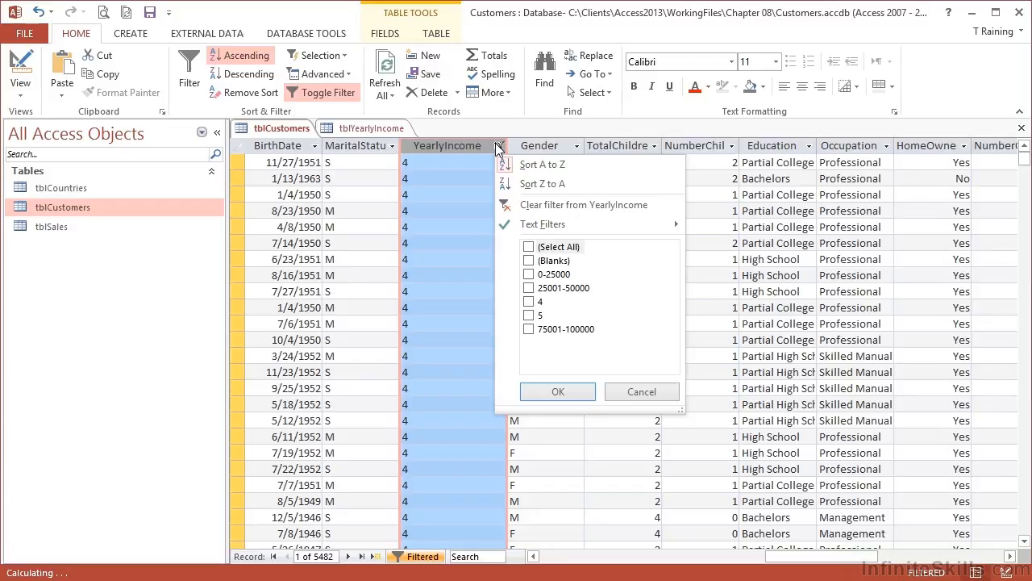
{"action": "left_click", "coordinate": [529, 303]}
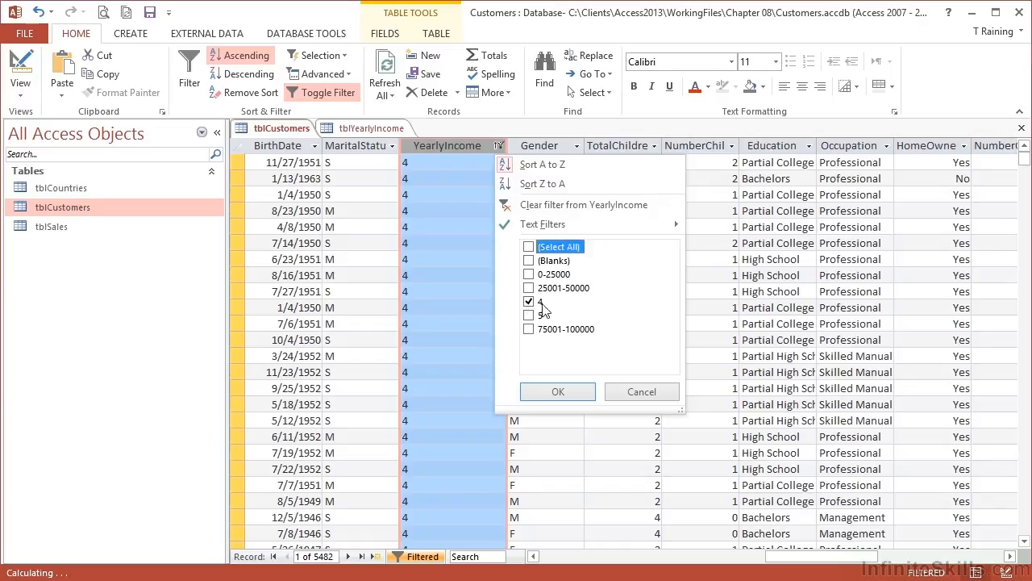
{"action": "left_click", "coordinate": [558, 391]}
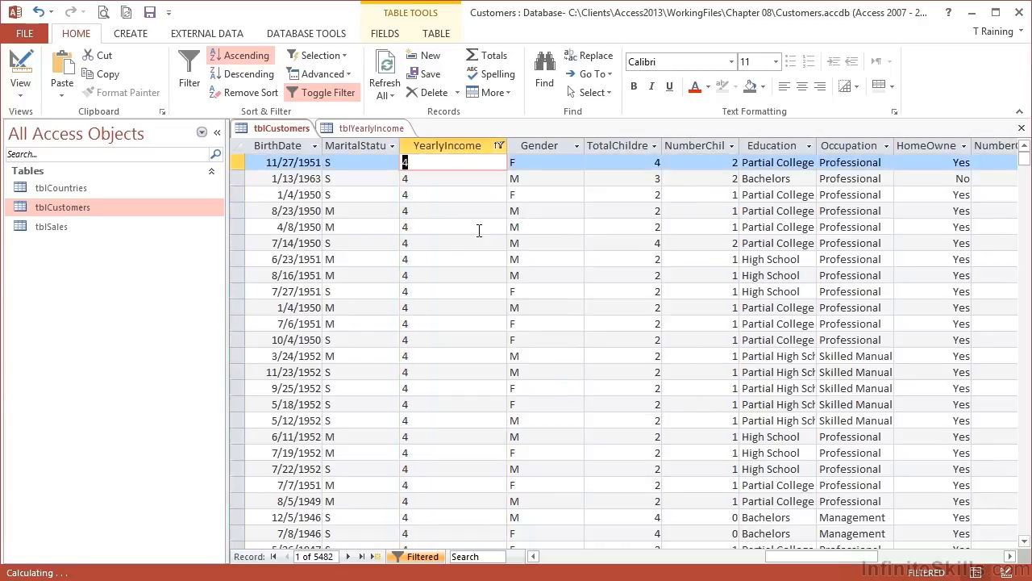
Replace all values of 4 with 3 in the YearlyIncome field of the filtered tblCustomers records.
{"action": "left_click", "coordinate": [589, 55]}
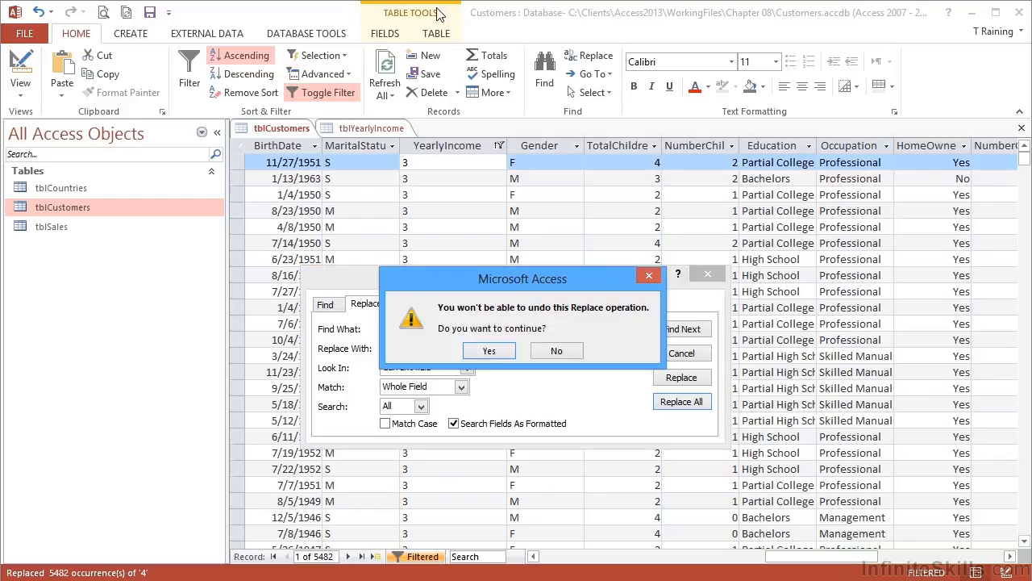
{"action": "left_click", "coordinate": [489, 352]}
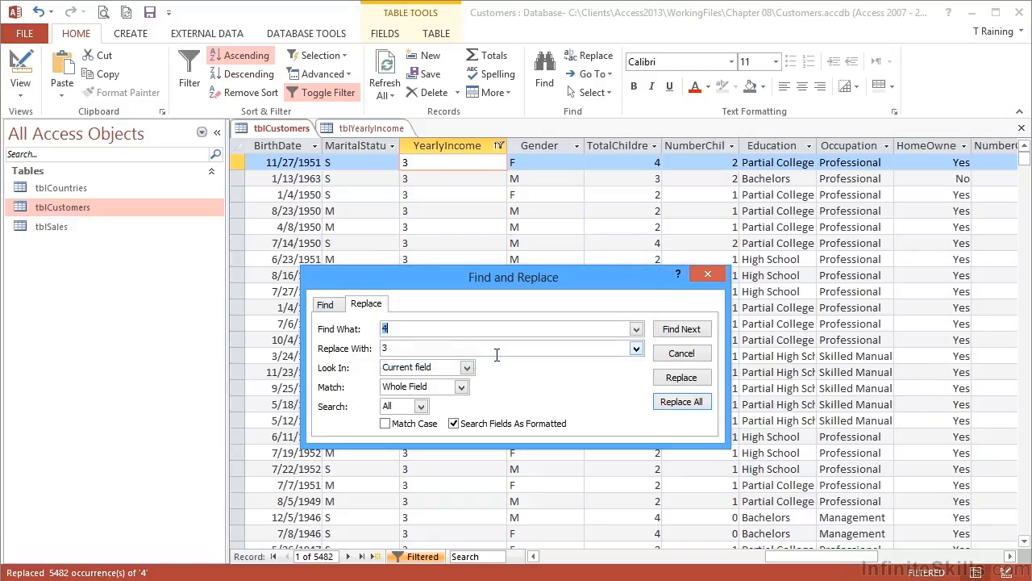
{"action": "left_click", "coordinate": [708, 277]}
{"action": "left_click", "coordinate": [499, 145]}
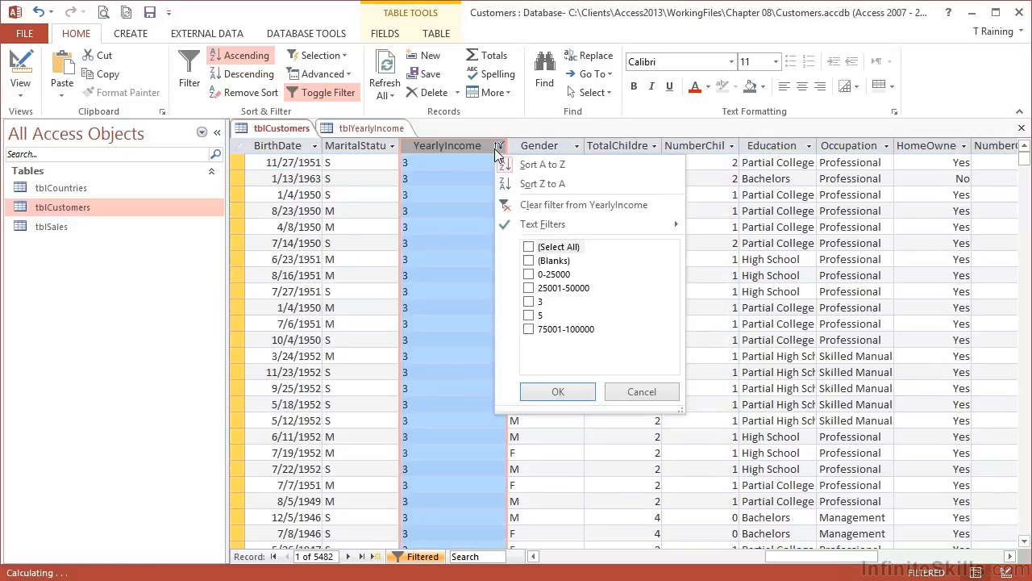
{"action": "left_click", "coordinate": [526, 331]}
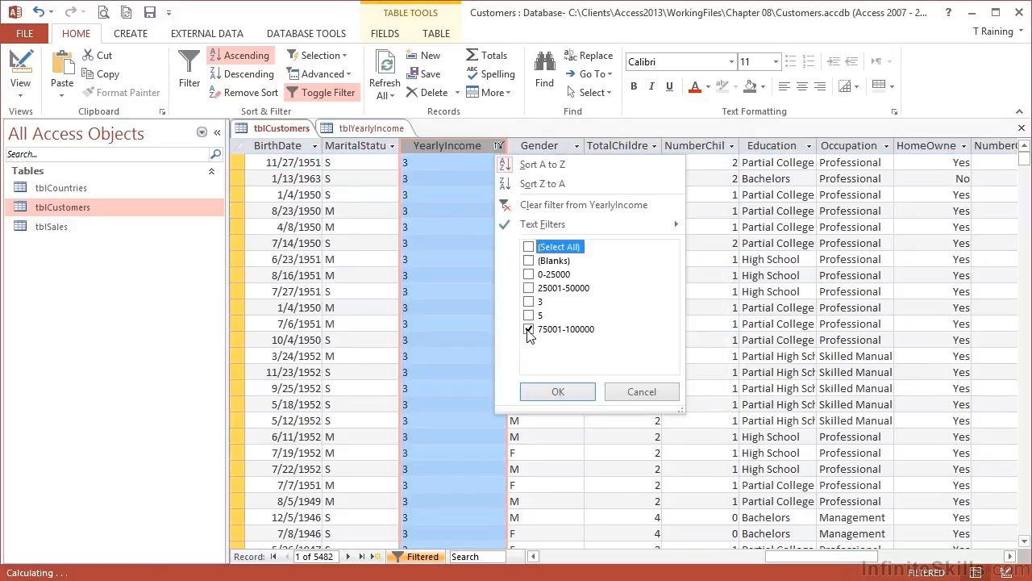
{"action": "left_click", "coordinate": [575, 391]}
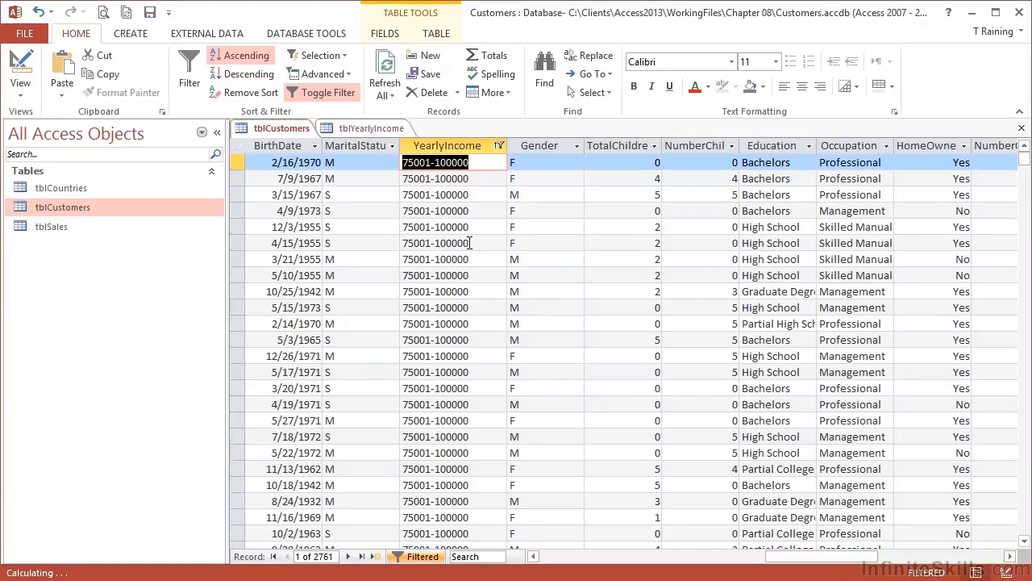
{"action": "left_click", "coordinate": [588, 55]}
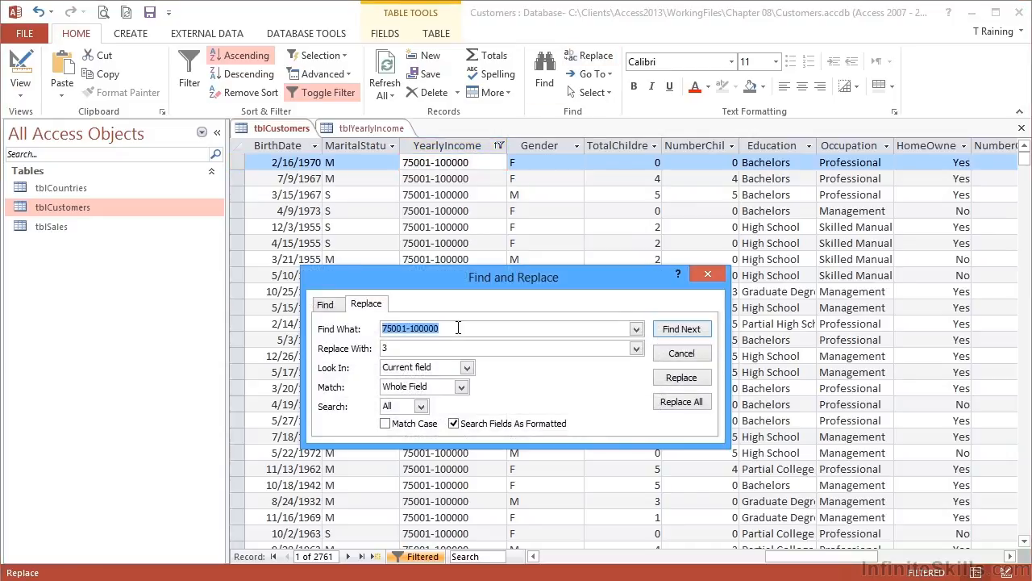
{"action": "left_click", "coordinate": [423, 347]}
{"action": "type", "text": "4"}
{"action": "left_click", "coordinate": [678, 403]}
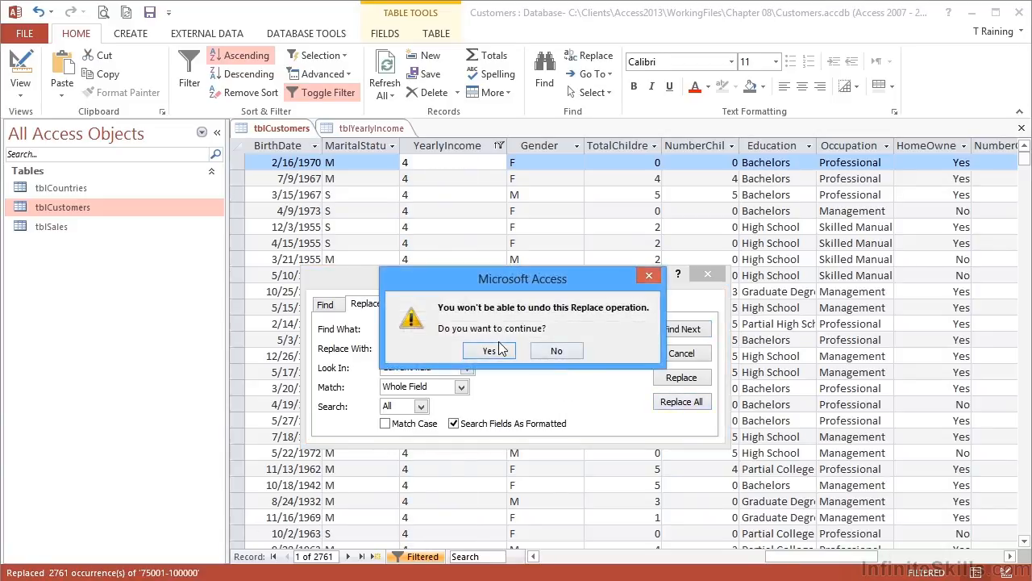
{"action": "left_click", "coordinate": [494, 349]}
{"action": "left_click", "coordinate": [707, 274]}
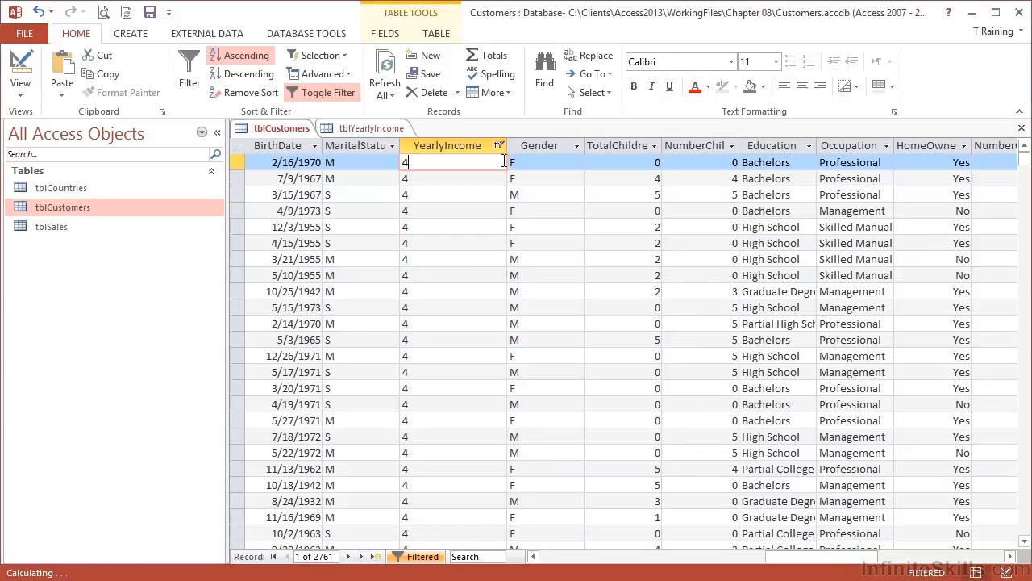
{"action": "left_click", "coordinate": [500, 146]}
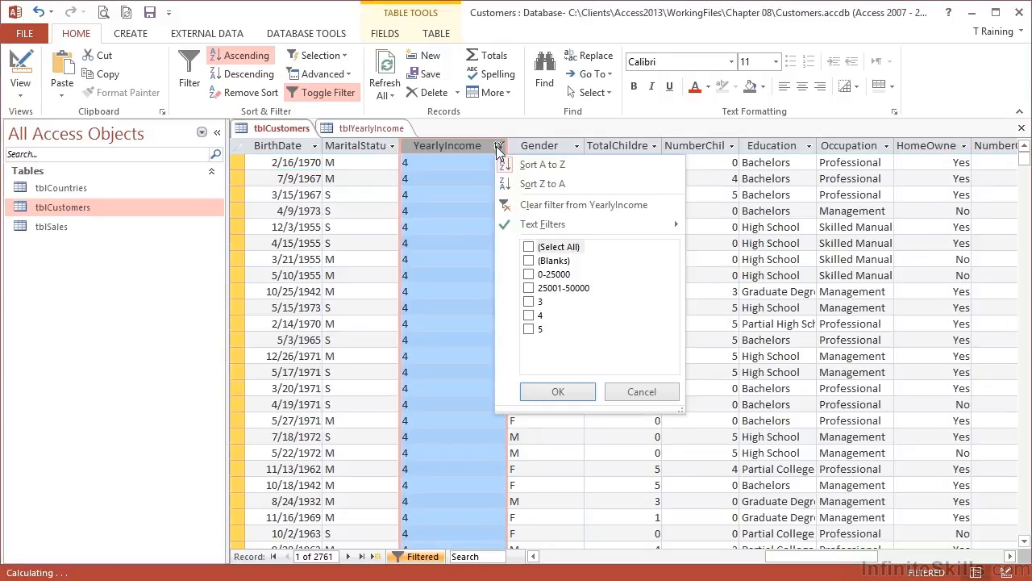
{"action": "left_click", "coordinate": [529, 288]}
{"action": "left_click", "coordinate": [576, 395]}
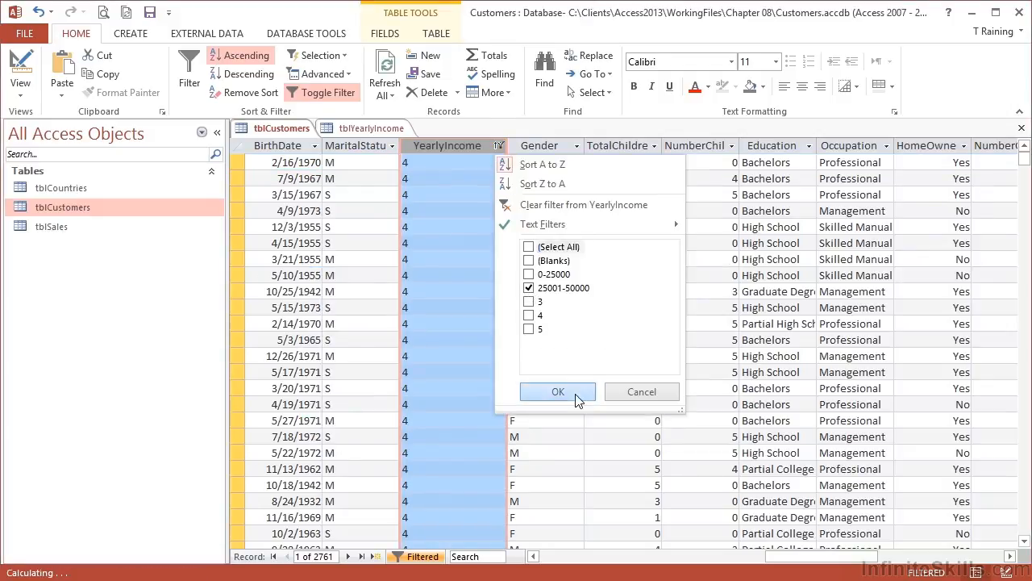
{"action": "left_click", "coordinate": [353, 129]}
{"action": "left_click", "coordinate": [280, 129]}
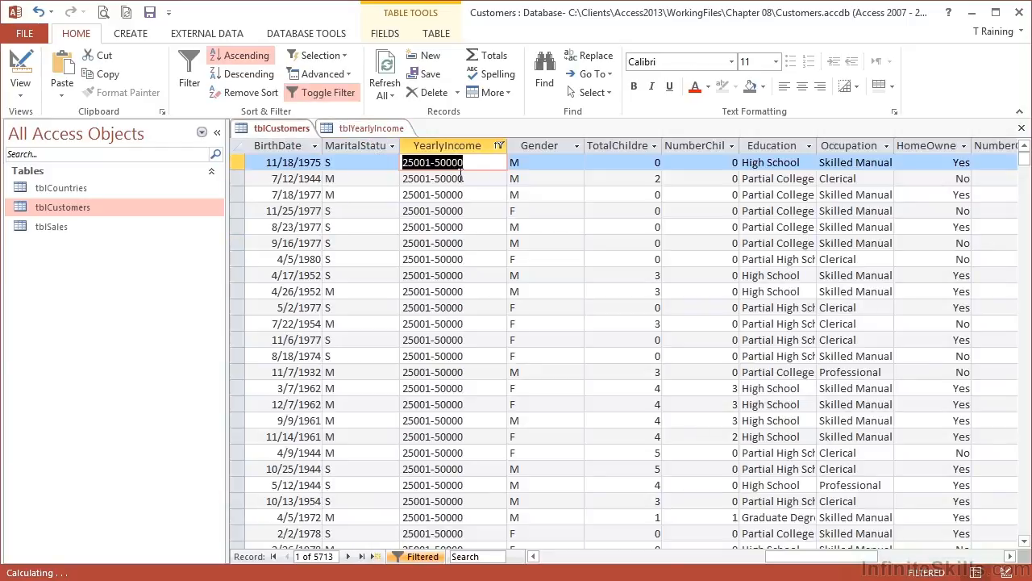
{"action": "left_click", "coordinate": [591, 56]}
{"action": "left_click", "coordinate": [420, 348]}
{"action": "type", "text": "3"}
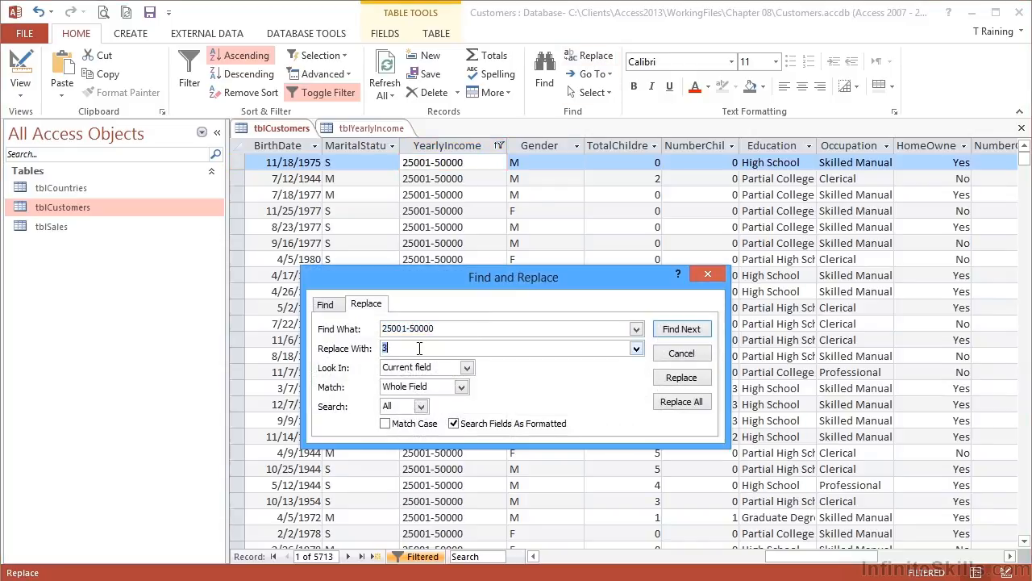
{"action": "type", "text": "2"}
{"action": "left_click", "coordinate": [682, 402]}
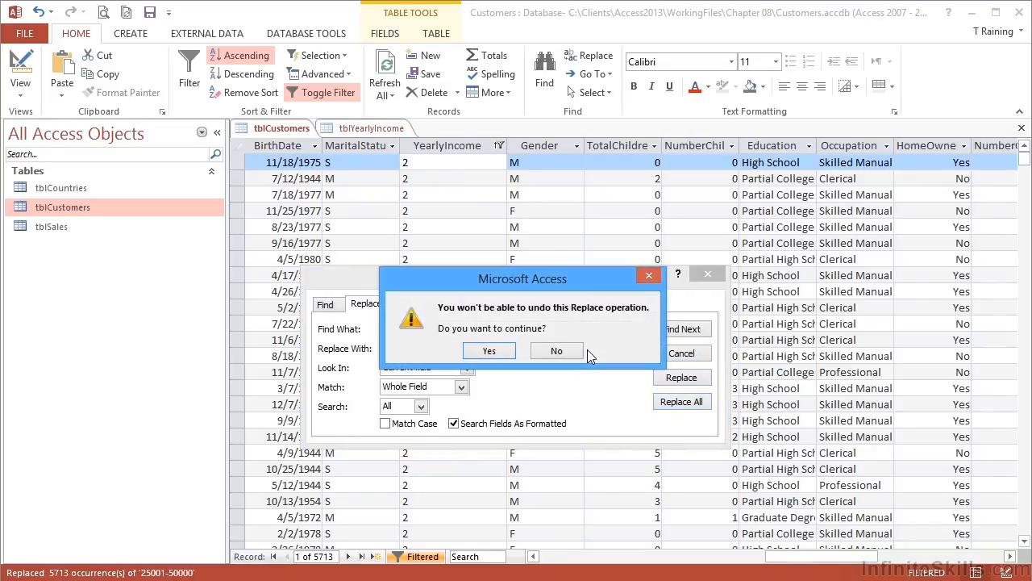
{"action": "left_click", "coordinate": [498, 352]}
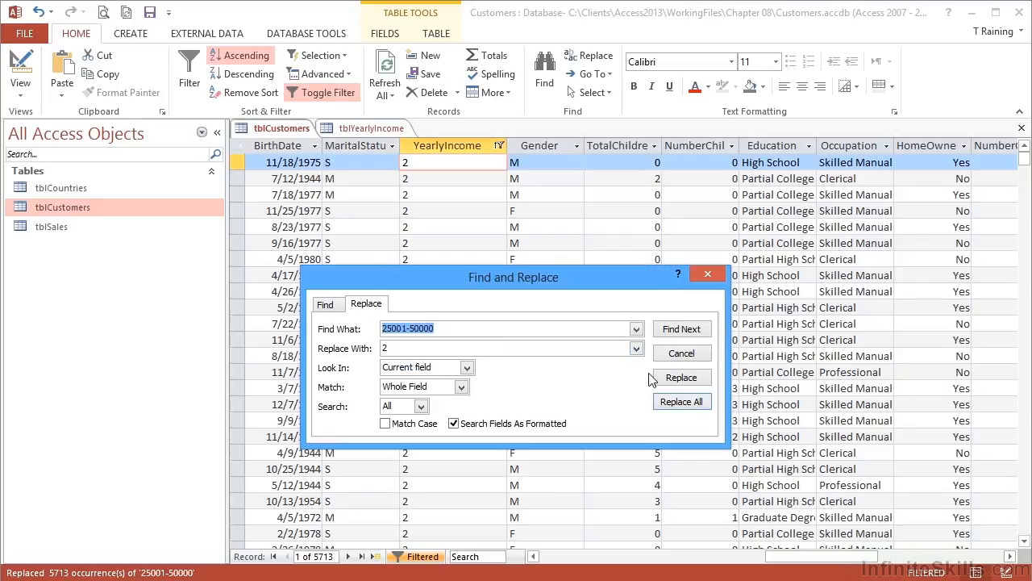
{"action": "left_click", "coordinate": [709, 276]}
Filter tblCustomers by YearlyIncome to show only the 0-25000 records.
{"action": "left_click", "coordinate": [499, 145]}
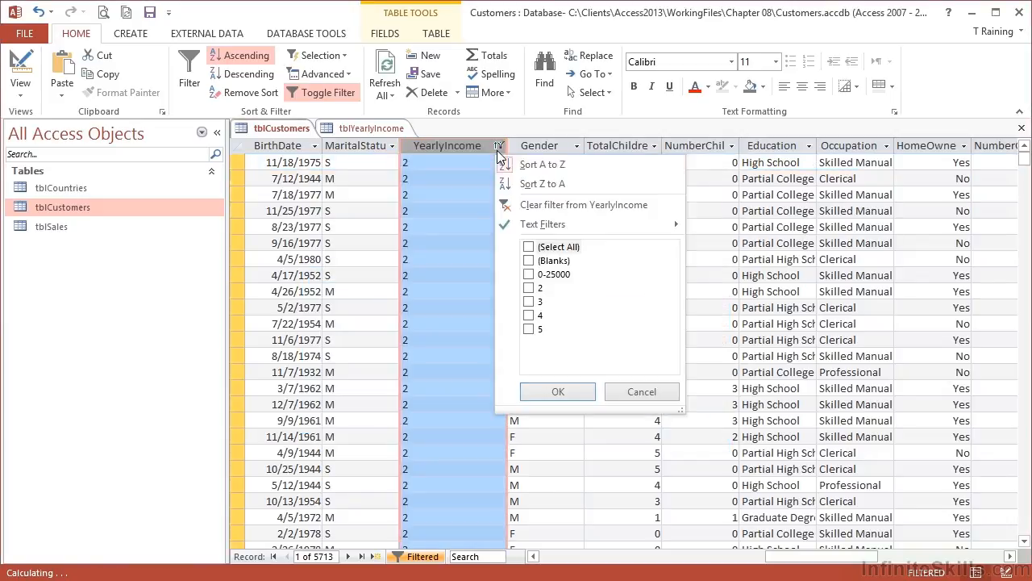
{"action": "left_click", "coordinate": [529, 276]}
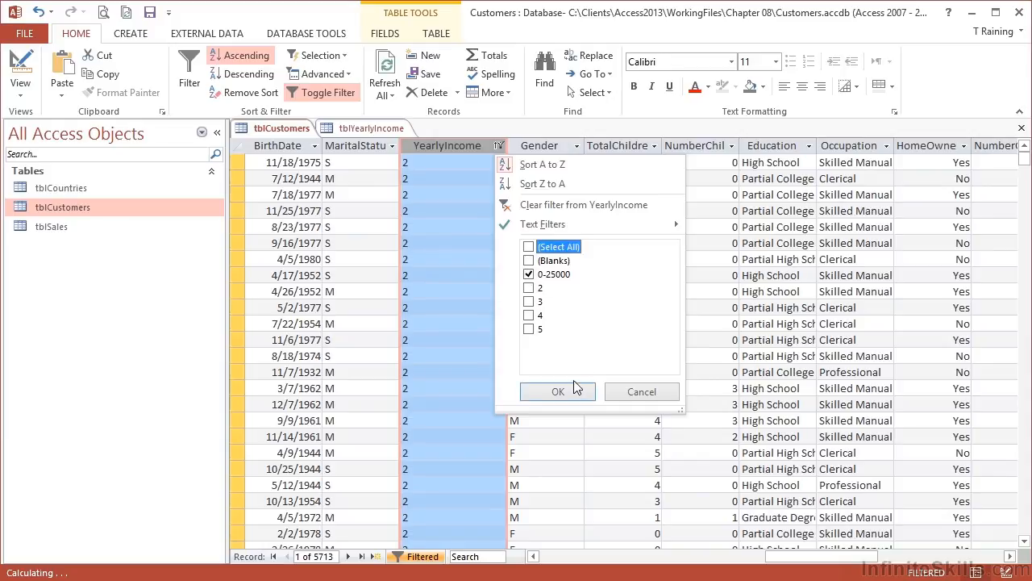
{"action": "left_click", "coordinate": [579, 389]}
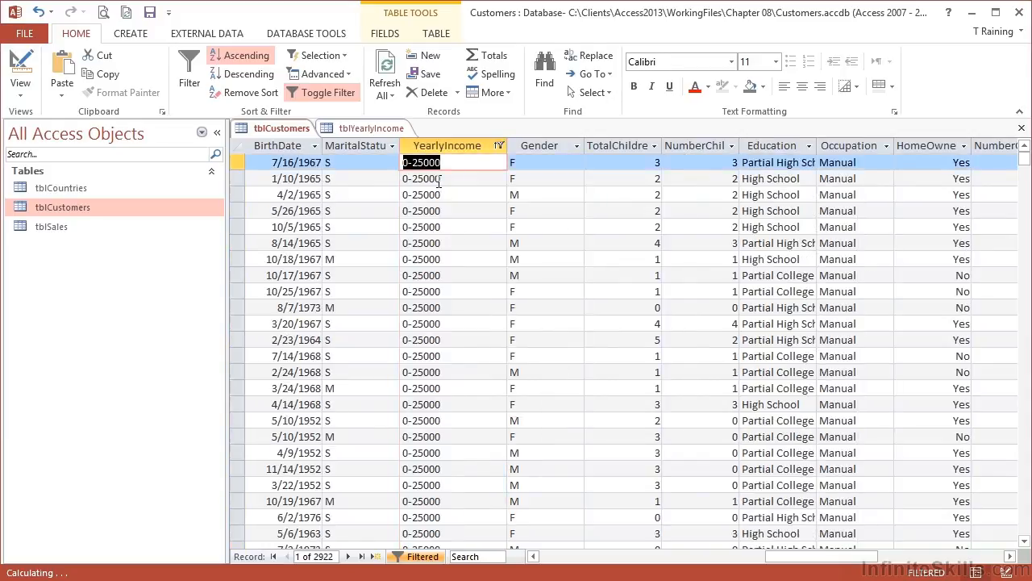
Replace all 0-25000 values in the YearlyIncome field of tblCustomers with 1.
{"action": "left_click", "coordinate": [597, 56]}
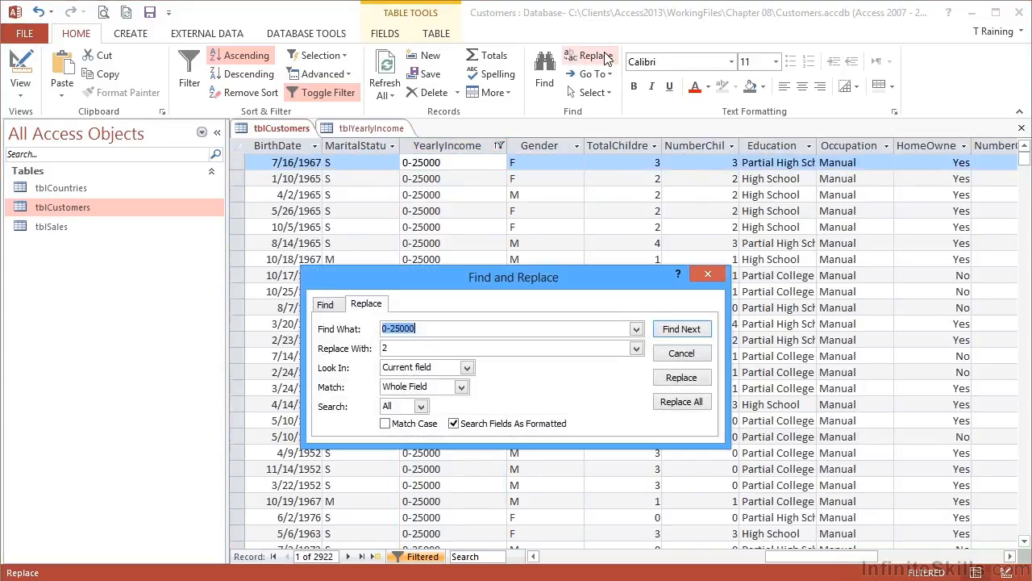
{"action": "left_click", "coordinate": [373, 354]}
{"action": "type", "text": "1"}
{"action": "left_click", "coordinate": [673, 400]}
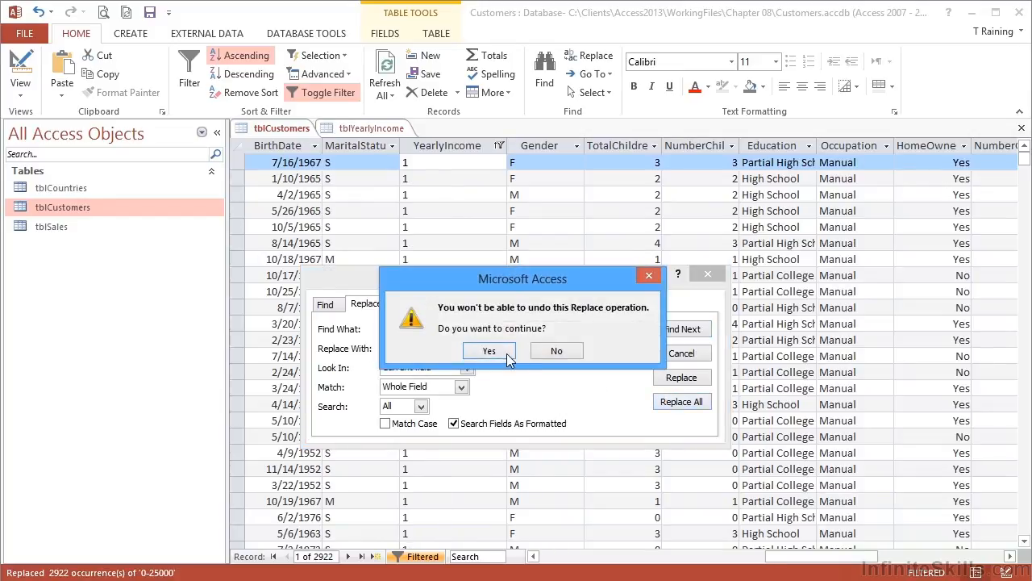
{"action": "left_click", "coordinate": [498, 349]}
{"action": "left_click", "coordinate": [707, 275]}
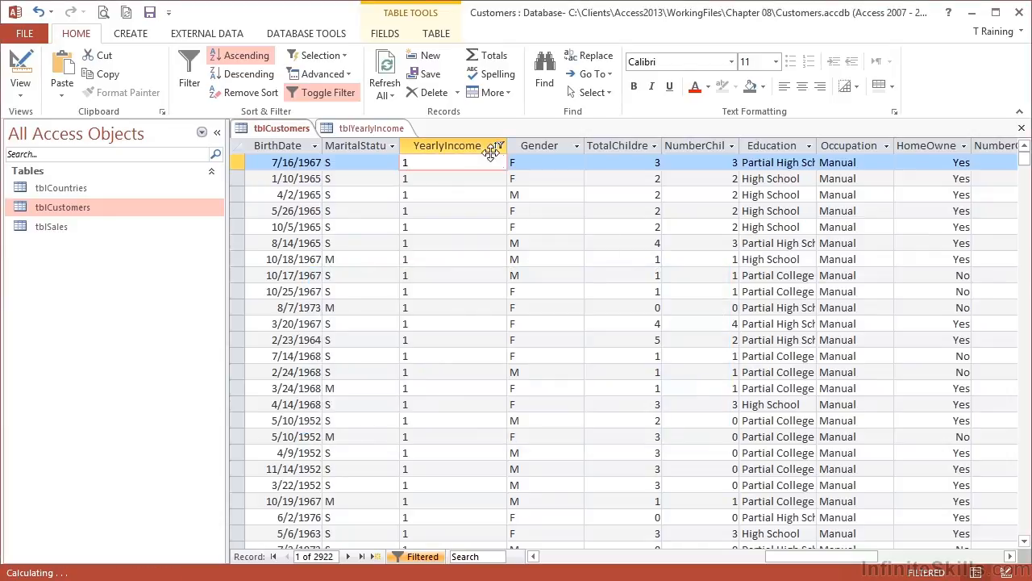
Remove the YearlyIncome filter from tblCustomers to show all records again.
{"action": "left_click", "coordinate": [493, 145]}
{"action": "left_click", "coordinate": [499, 145]}
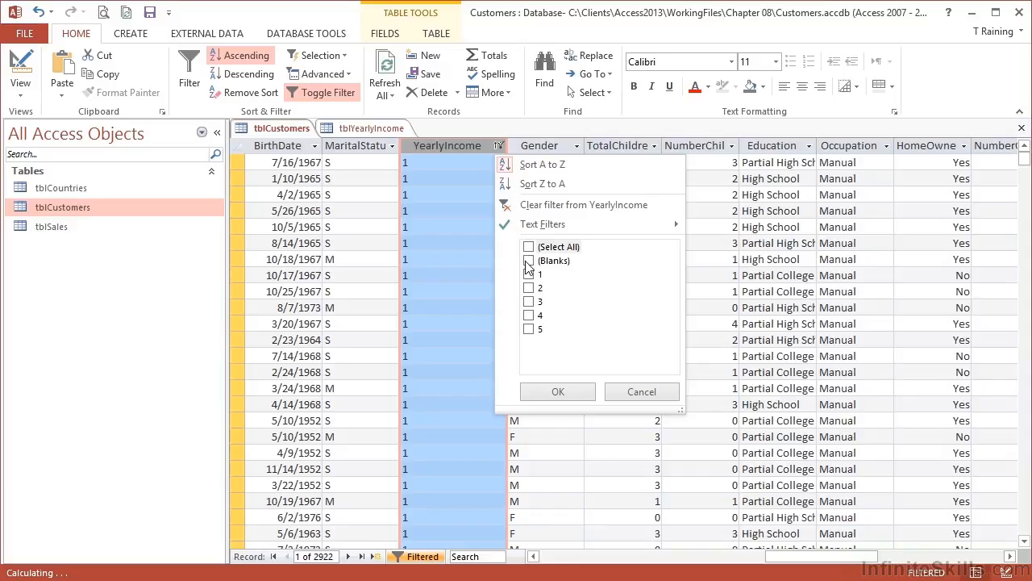
{"action": "left_click", "coordinate": [575, 394]}
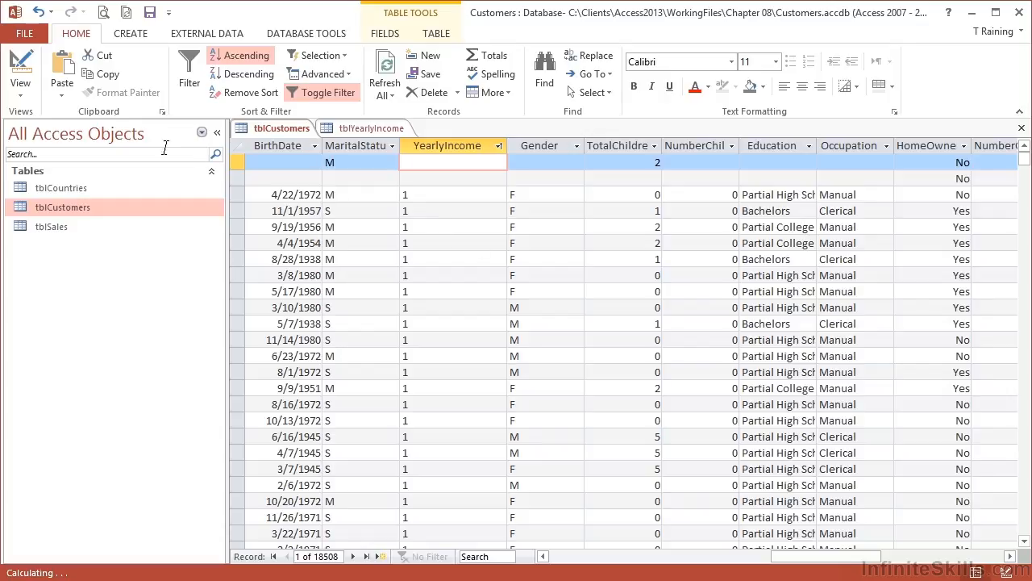
Change the data type of the YearlyIncome field in the tblCustomers design to Number and save the table, accepting possible data loss.
{"action": "left_click", "coordinate": [26, 68]}
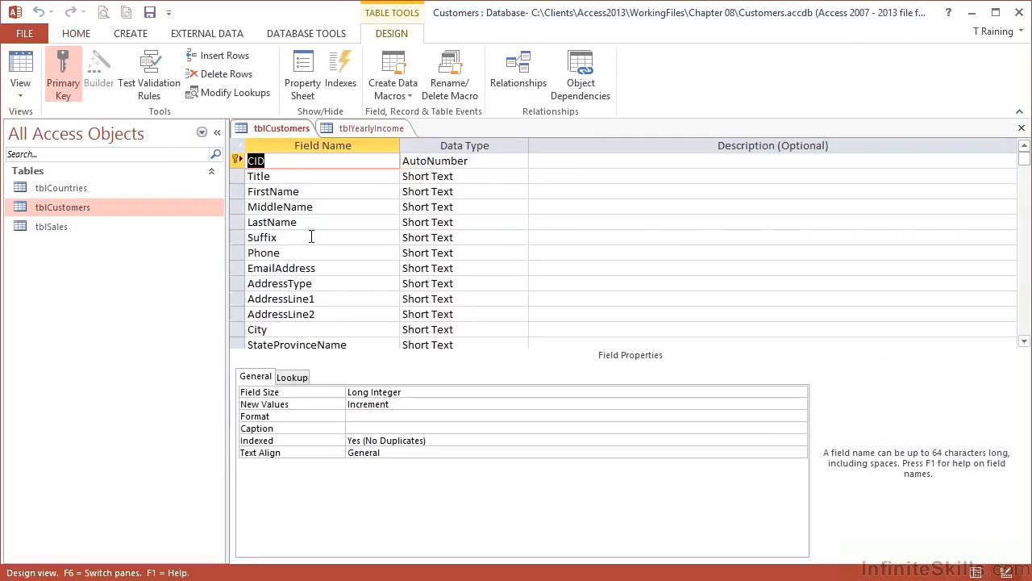
{"action": "left_click", "coordinate": [361, 323]}
{"action": "scroll", "coordinate": [360, 324], "scroll_direction": "down", "scroll_amount": 2}
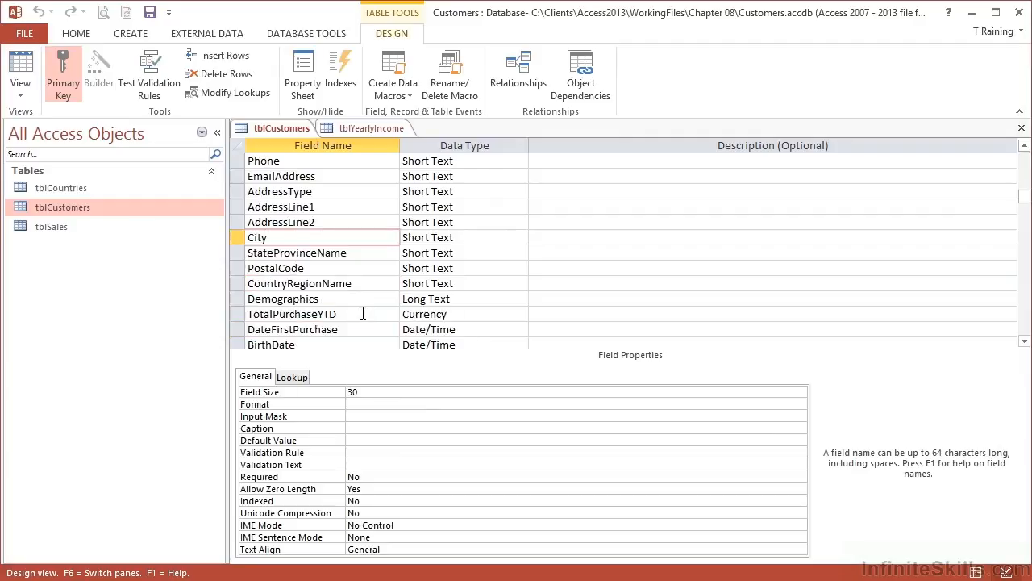
{"action": "scroll", "coordinate": [363, 313], "scroll_direction": "up", "scroll_amount": 1}
{"action": "scroll", "coordinate": [362, 316], "scroll_direction": "down", "scroll_amount": 2}
{"action": "scroll", "coordinate": [362, 315], "scroll_direction": "down", "scroll_amount": 1}
{"action": "left_click", "coordinate": [476, 283]}
{"action": "left_click", "coordinate": [521, 283]}
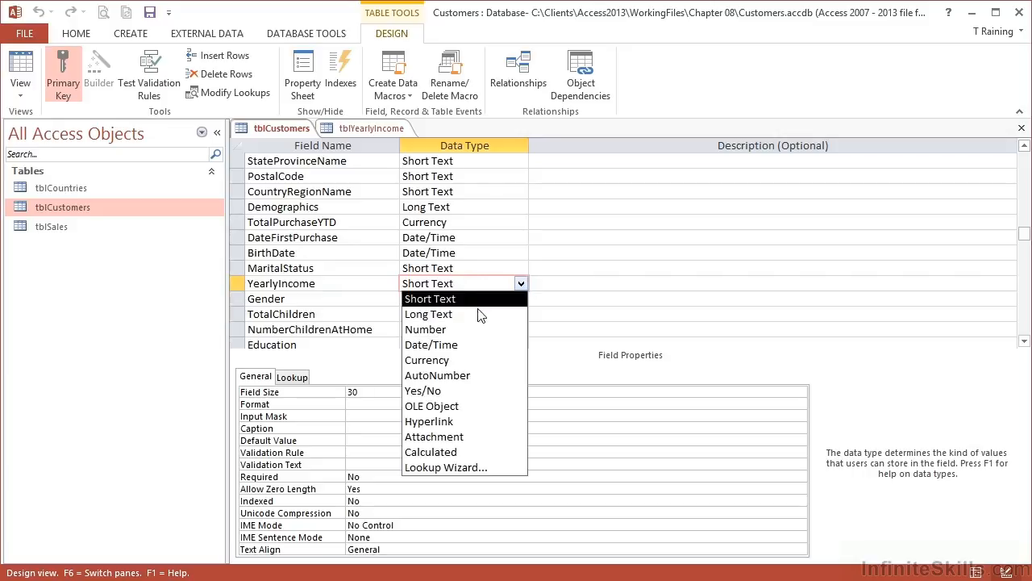
{"action": "left_click", "coordinate": [473, 326]}
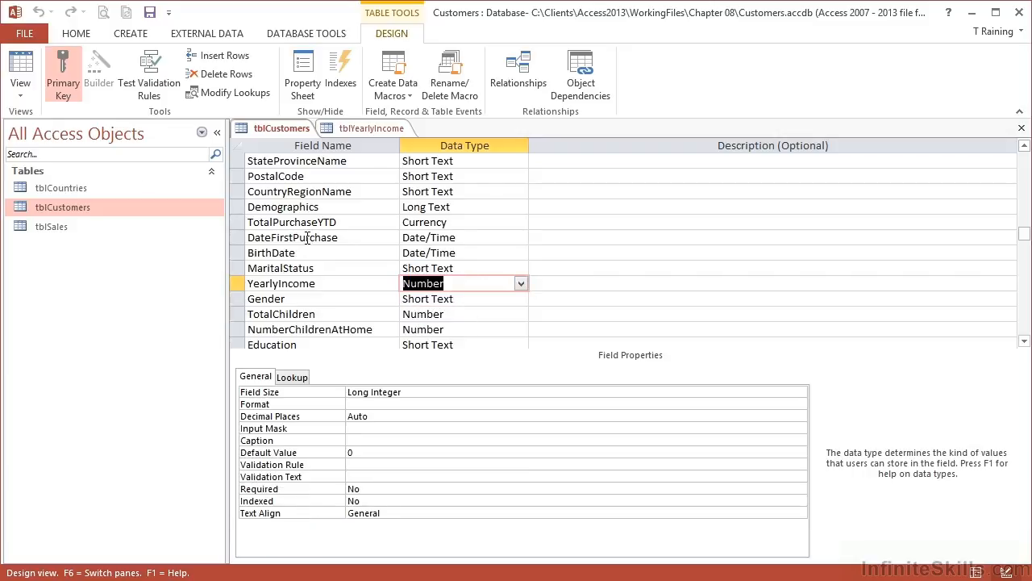
{"action": "left_click", "coordinate": [149, 12]}
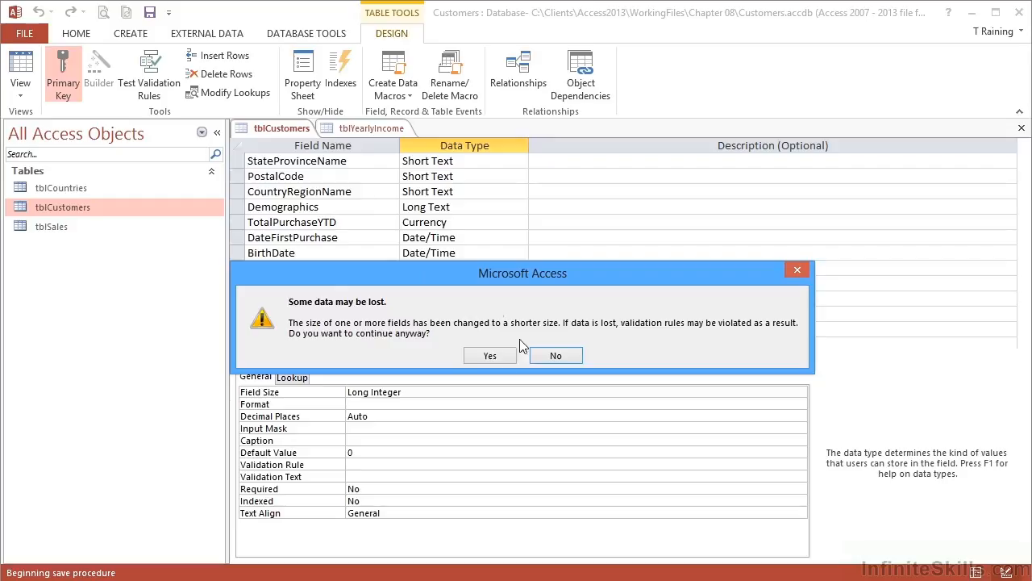
{"action": "left_click", "coordinate": [497, 356]}
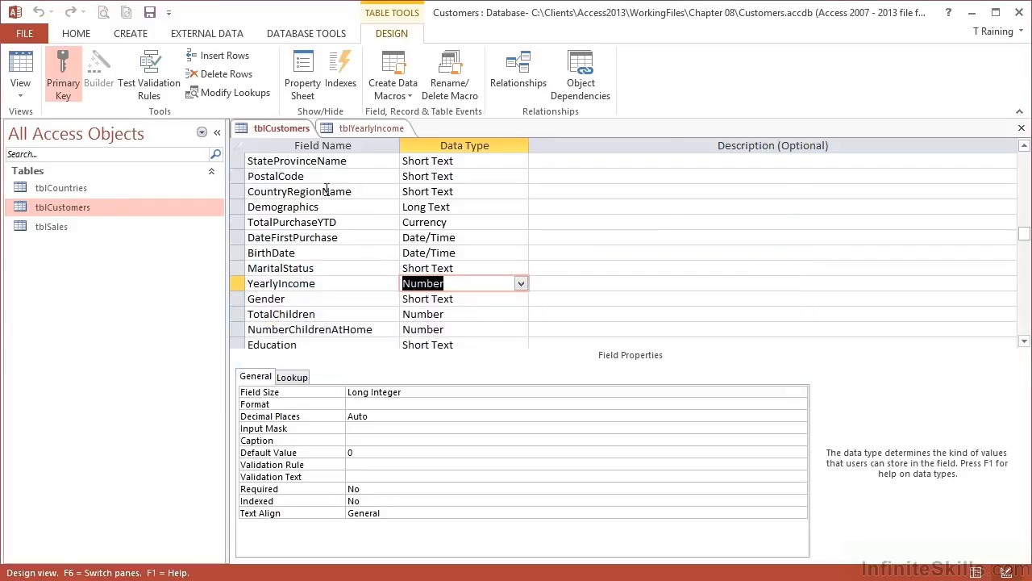
Close tblCustomers and tblYearlyIncome, saving the layout changes to tblYearlyIncome.
{"action": "left_click", "coordinate": [1022, 128]}
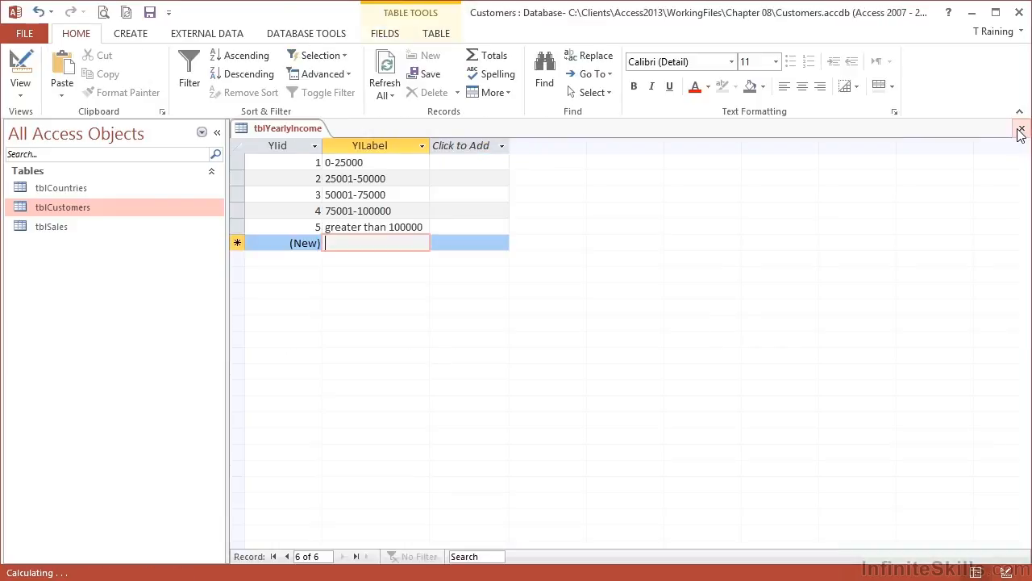
{"action": "left_click", "coordinate": [1021, 127]}
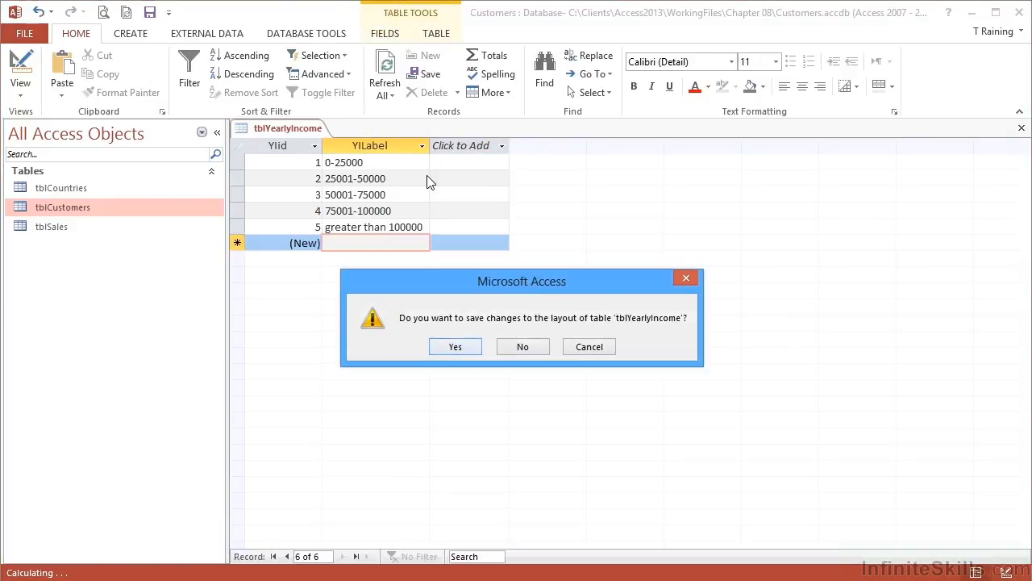
{"action": "left_click", "coordinate": [457, 346]}
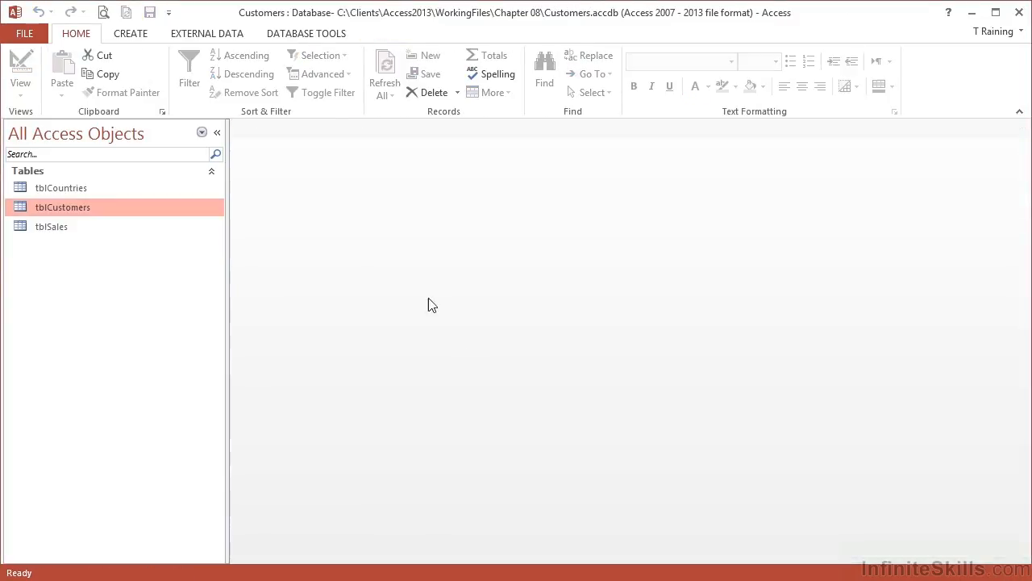
Add tblCustomers and tblYearlyIncome to the database relationships layout and enlarge the tblCustomers box to show more of its fields.
{"action": "left_click", "coordinate": [314, 34]}
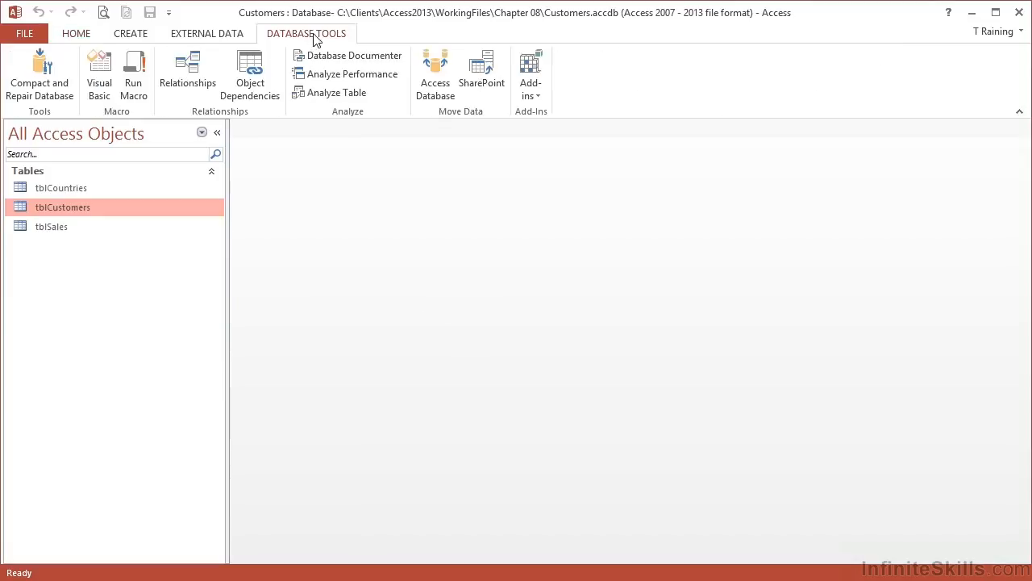
{"action": "left_click", "coordinate": [188, 71]}
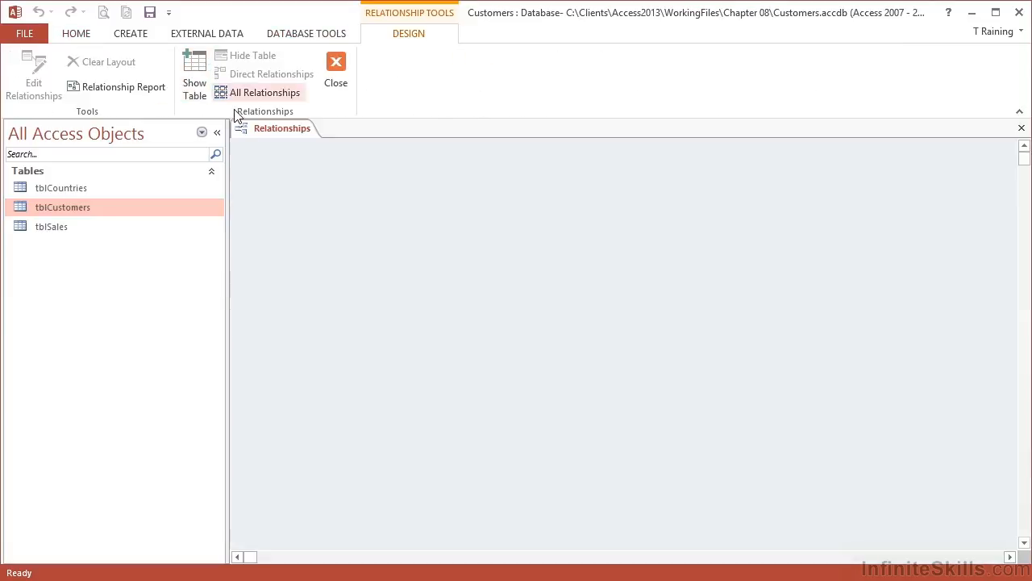
{"action": "double_click", "coordinate": [425, 182]}
{"action": "left_click", "coordinate": [440, 202]}
{"action": "left_click", "coordinate": [610, 351]}
{"action": "left_click_drag", "start_coordinate": [351, 261], "coordinate": [416, 546]}
Create a one-to-many relationship from YIid in tblYearlyIncome to YearlyIncome in tblCustomers with referential integrity enforced.
{"action": "left_click_drag", "start_coordinate": [489, 165], "coordinate": [337, 476]}
{"action": "left_click", "coordinate": [476, 251]}
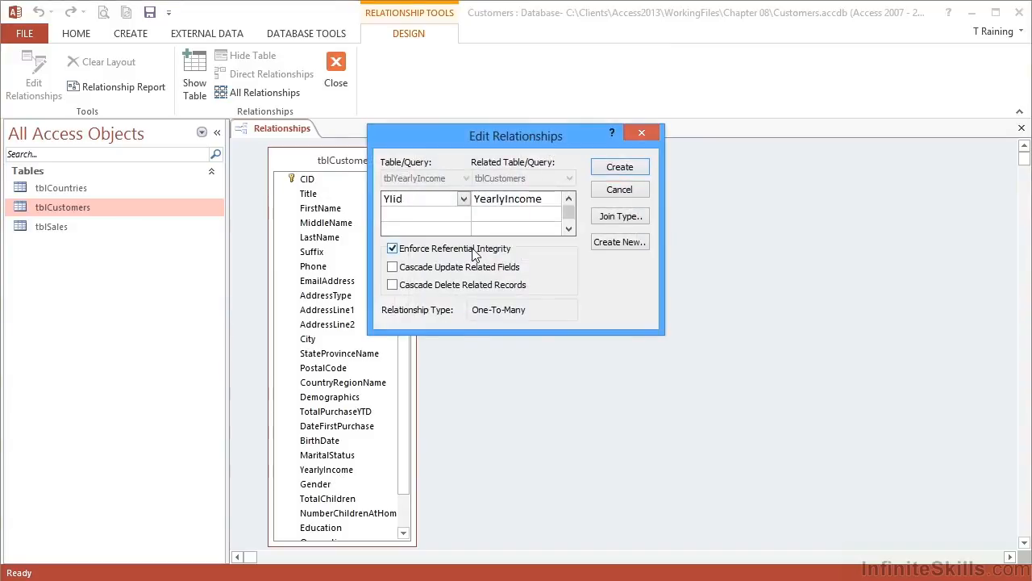
{"action": "left_click_drag", "start_coordinate": [514, 140], "coordinate": [688, 286]}
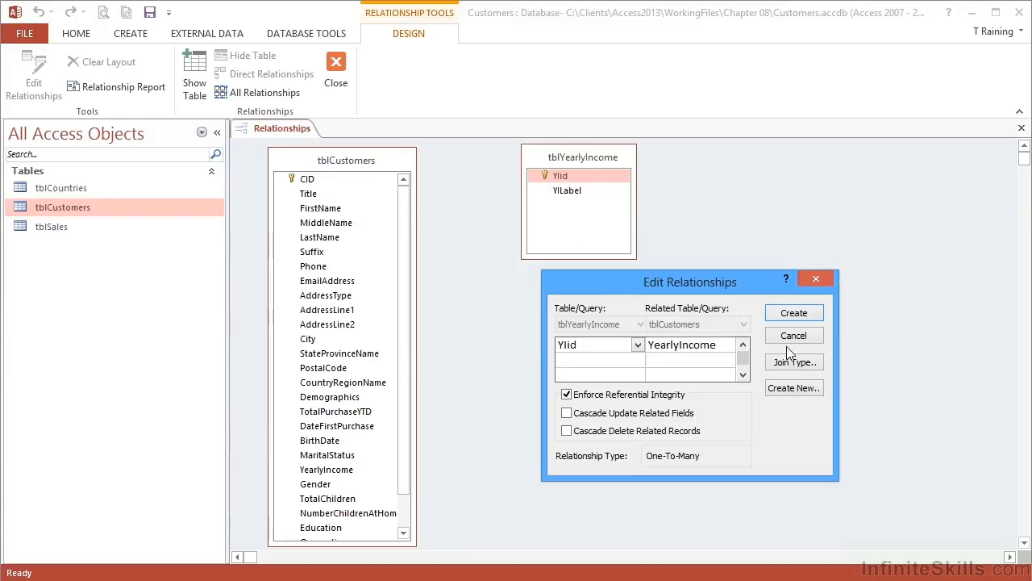
{"action": "left_click", "coordinate": [798, 314]}
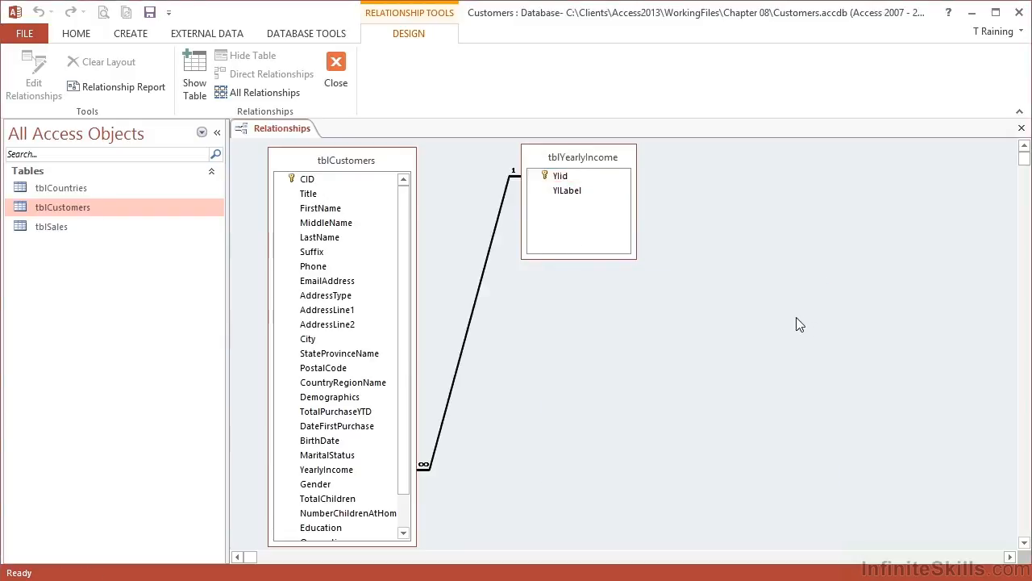